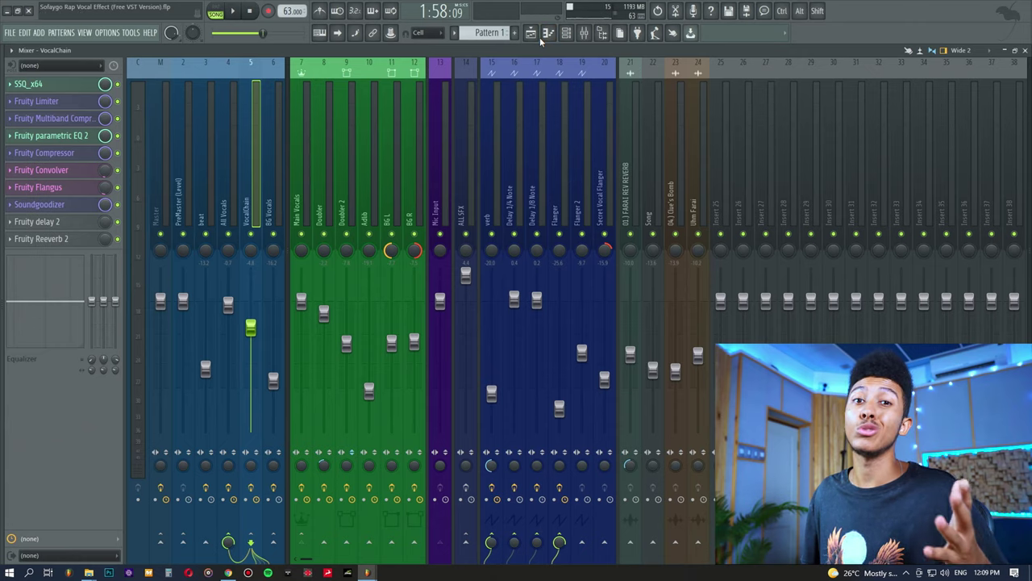
Switch to the Chrome window showing the SoFaygo Rap Vocal Effect product page.
{"action": "key", "text": "alt+Tab"}
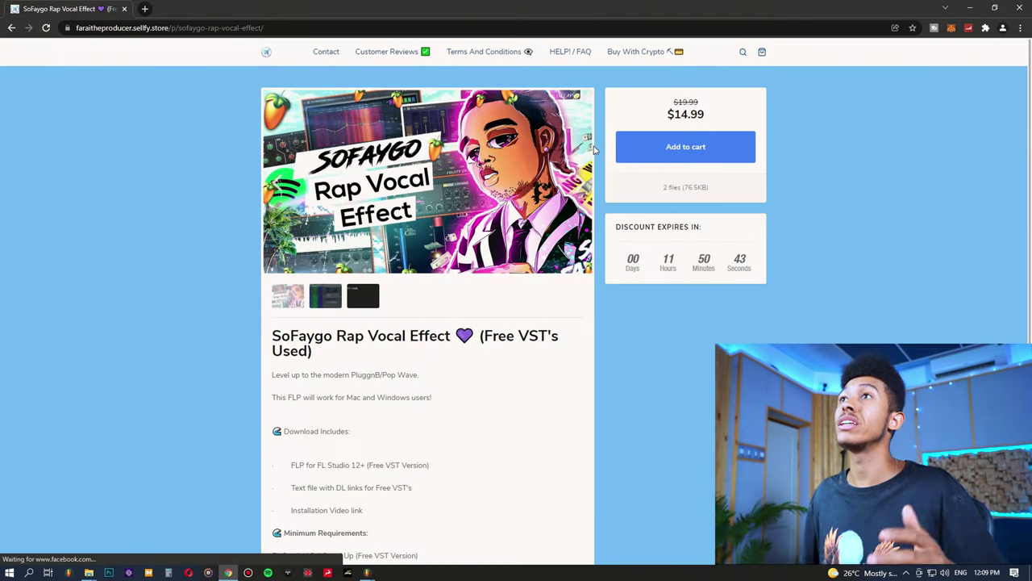
Minimize Chrome so the FL Studio VocalChain mixer is back in front.
{"action": "left_click", "coordinate": [970, 7]}
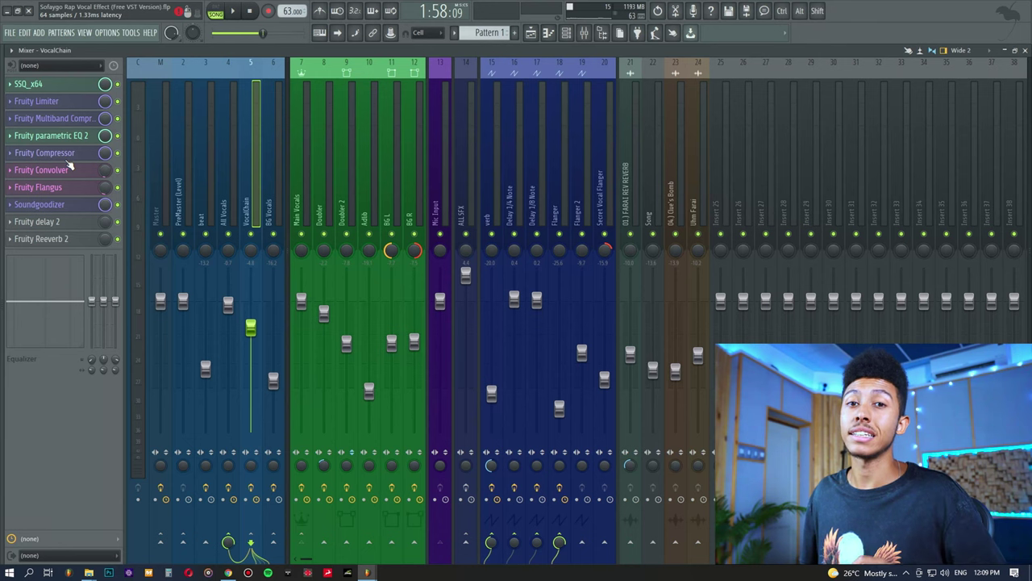
{"action": "key", "text": "space"}
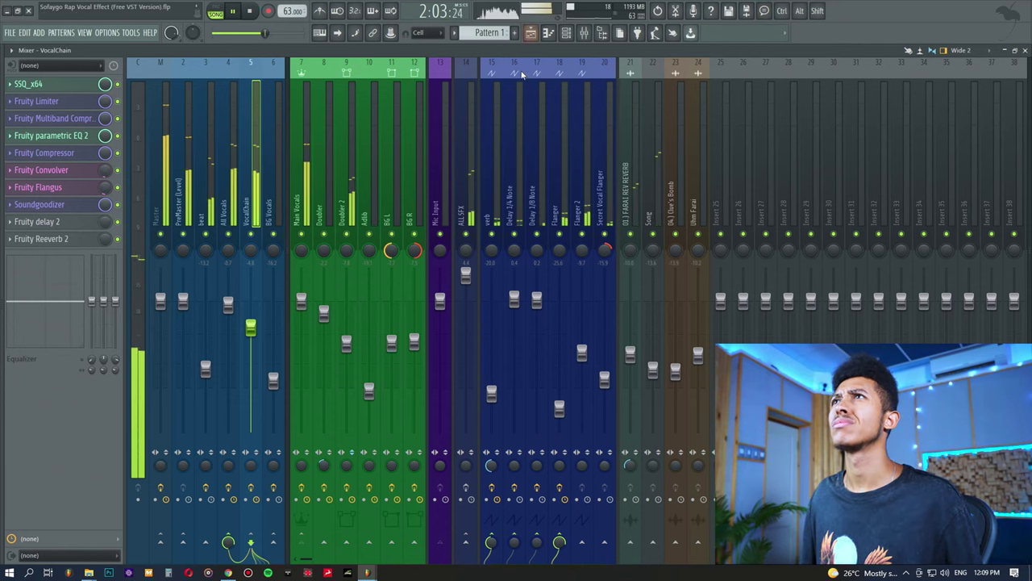
{"action": "left_click", "coordinate": [529, 32]}
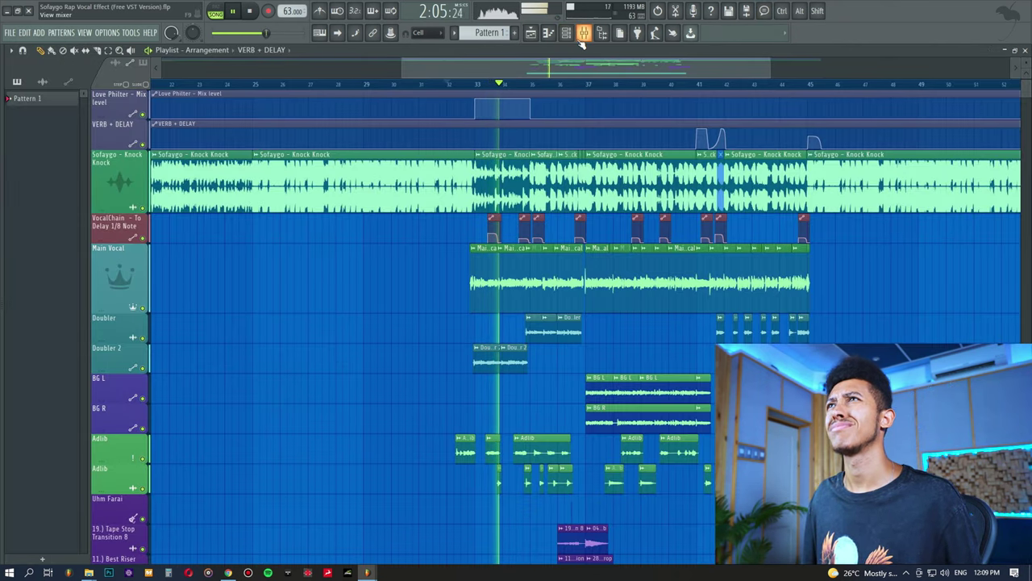
{"action": "left_click", "coordinate": [584, 33]}
{"action": "left_click", "coordinate": [63, 137]}
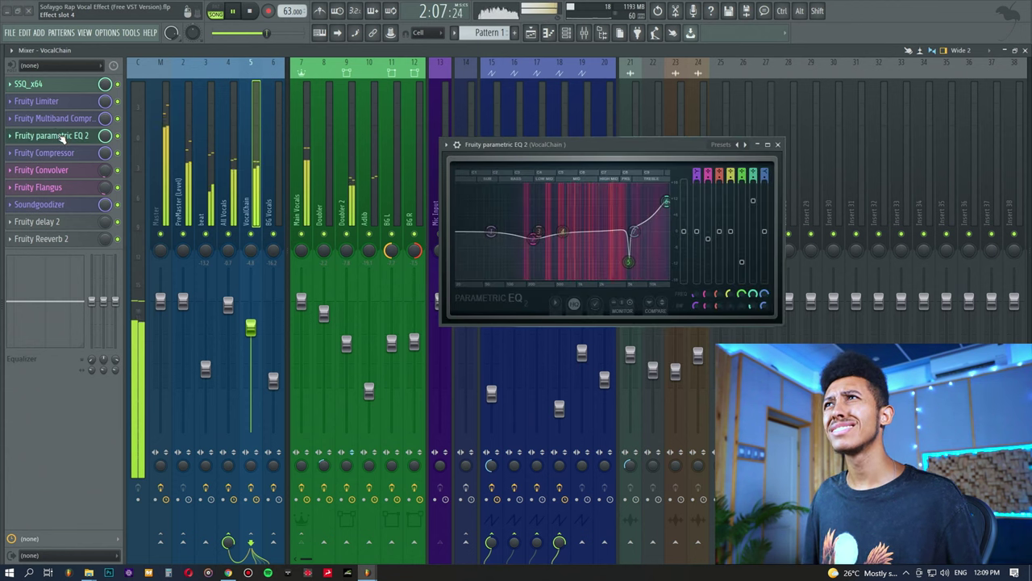
{"action": "left_click", "coordinate": [63, 136]}
{"action": "left_click", "coordinate": [66, 101]}
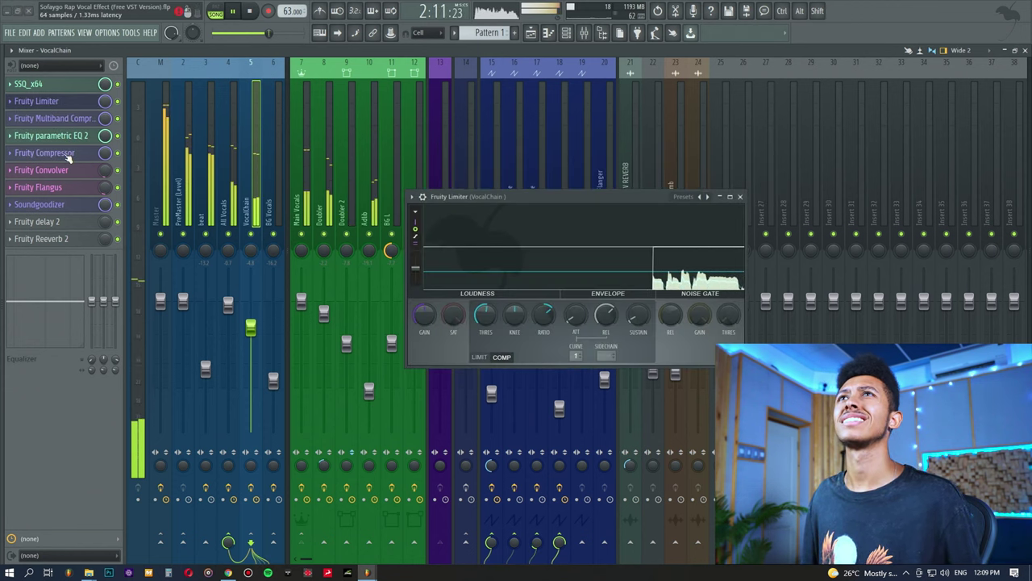
{"action": "left_click", "coordinate": [69, 153]}
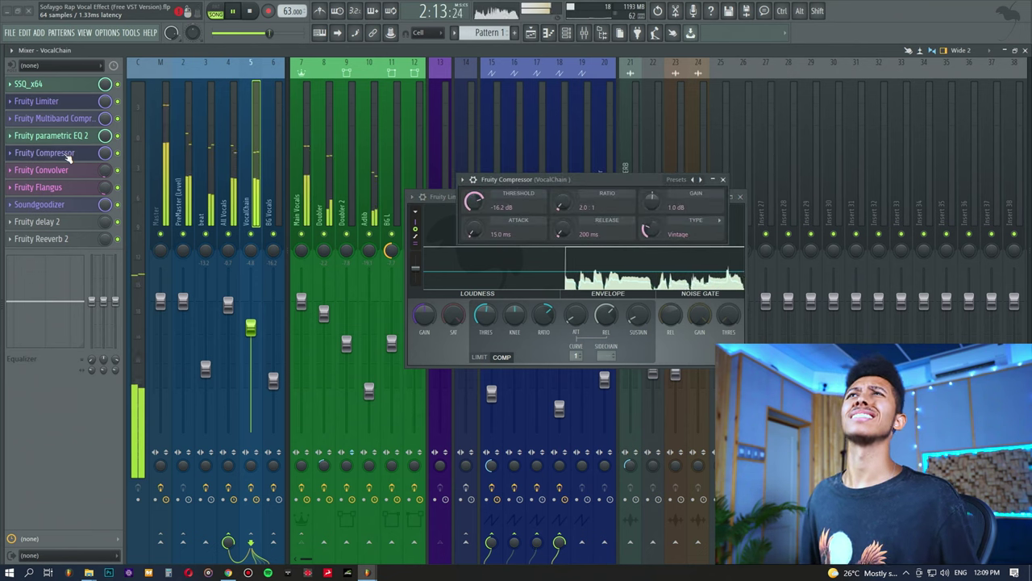
{"action": "left_click", "coordinate": [68, 155]}
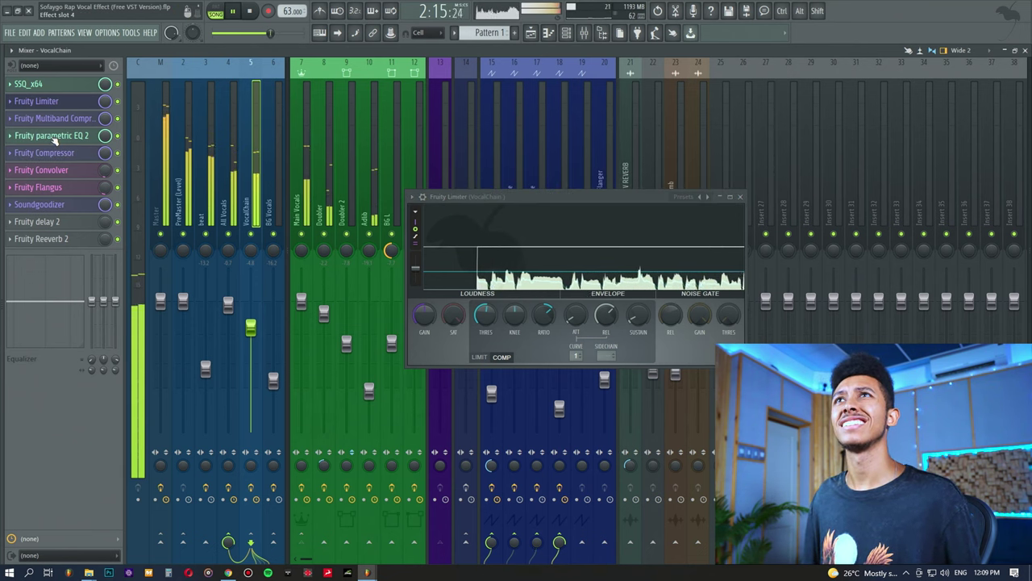
{"action": "left_click", "coordinate": [44, 101]}
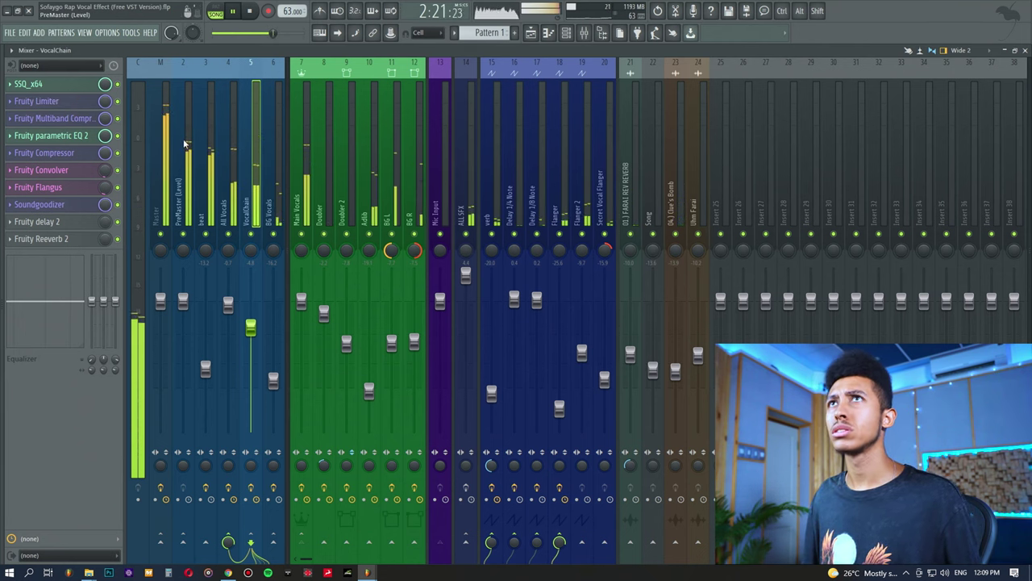
{"action": "left_click", "coordinate": [118, 101]}
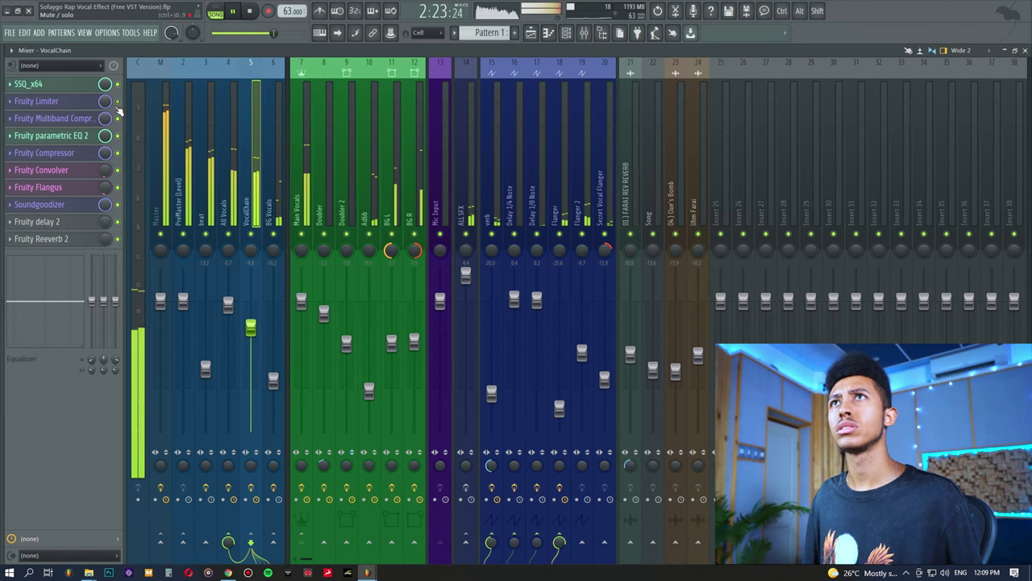
{"action": "left_click", "coordinate": [118, 153]}
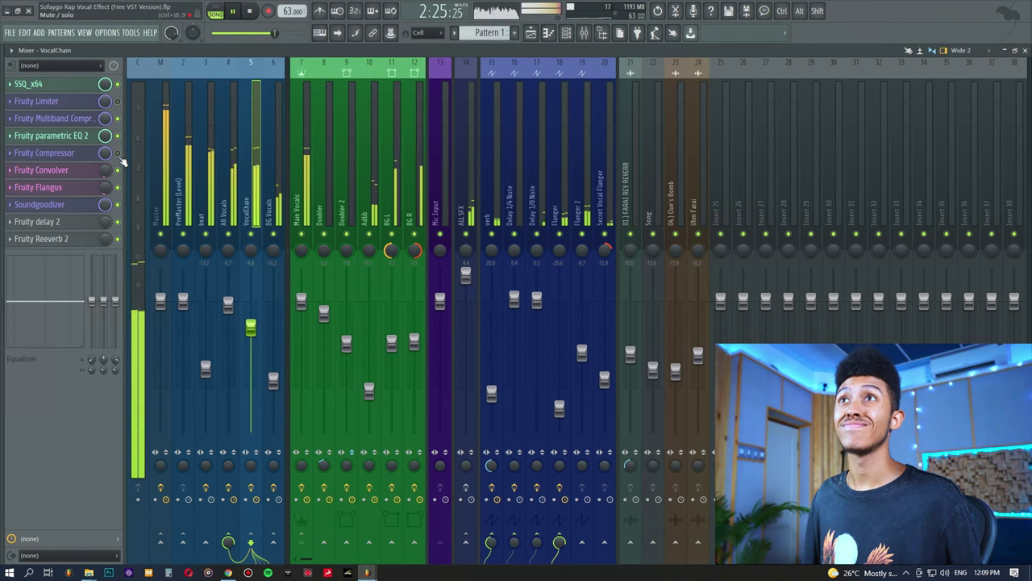
{"action": "left_click", "coordinate": [118, 101]}
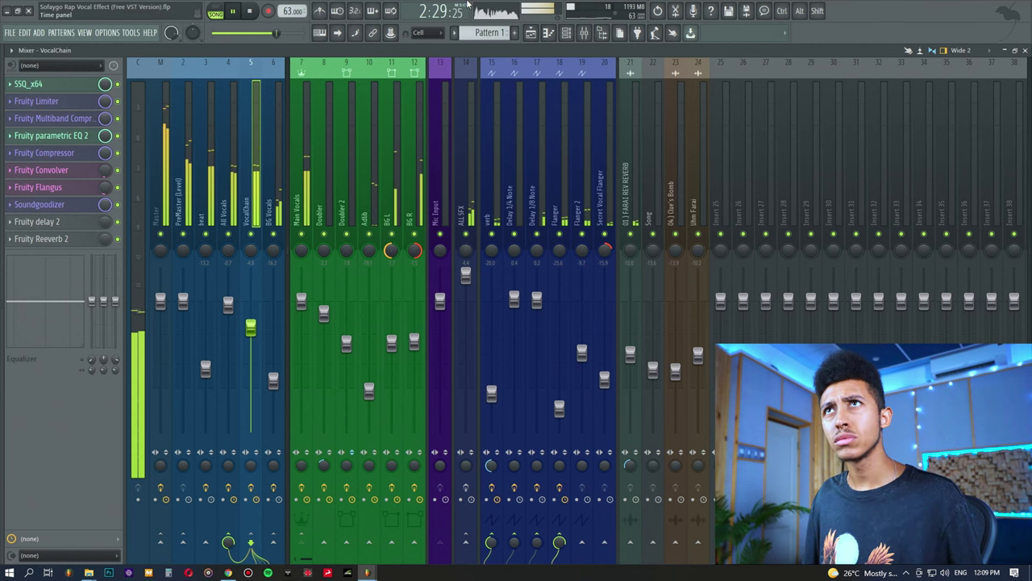
{"action": "left_click", "coordinate": [39, 204]}
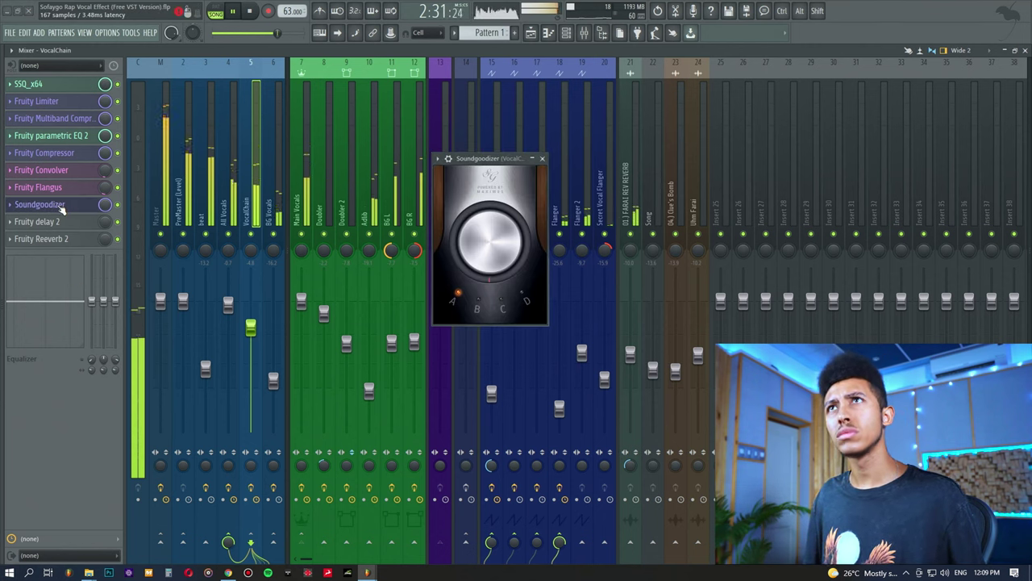
{"action": "left_click", "coordinate": [38, 204]}
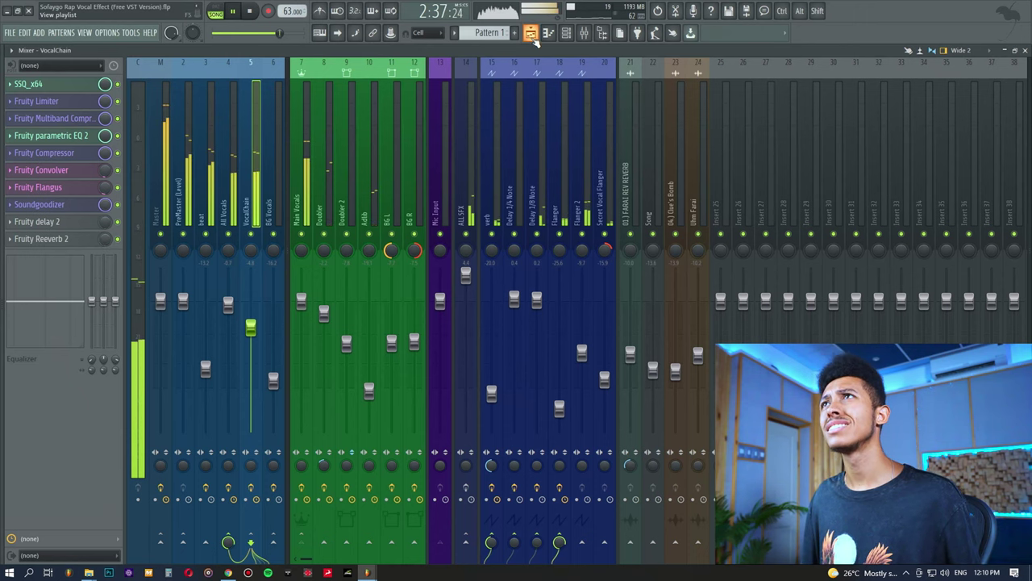
{"action": "left_click", "coordinate": [531, 32]}
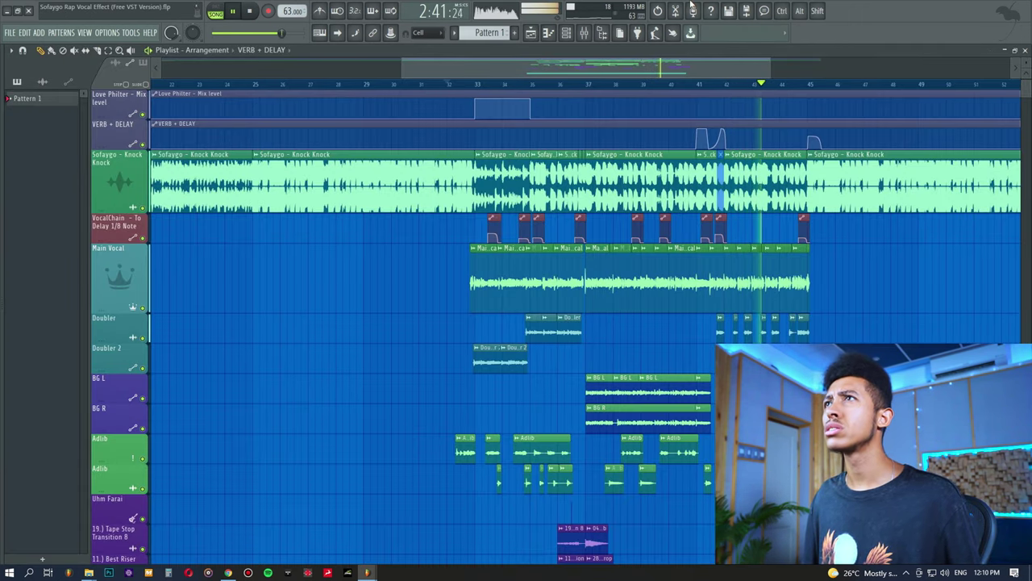
{"action": "left_click", "coordinate": [583, 32]}
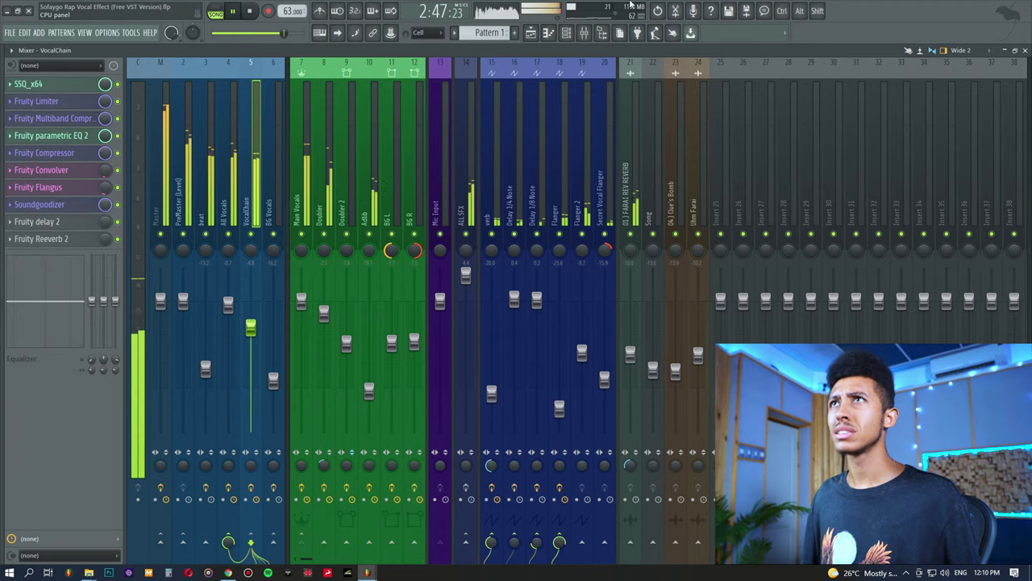
{"action": "key", "text": "space"}
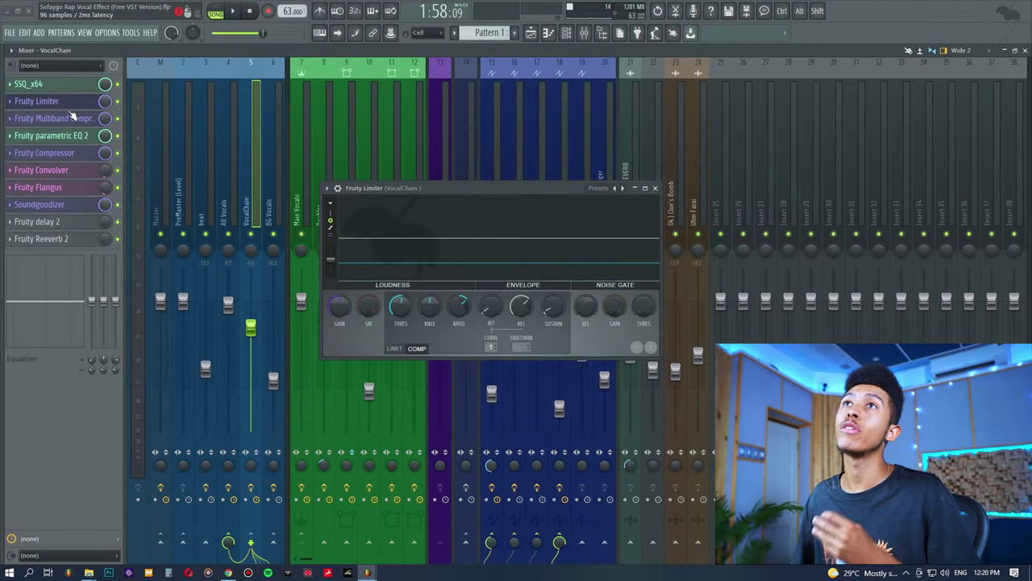
Check another chain effect and Soundgoodizer, then nudge the Fruity Limiter window up.
{"action": "left_click", "coordinate": [44, 153]}
{"action": "left_click", "coordinate": [48, 154]}
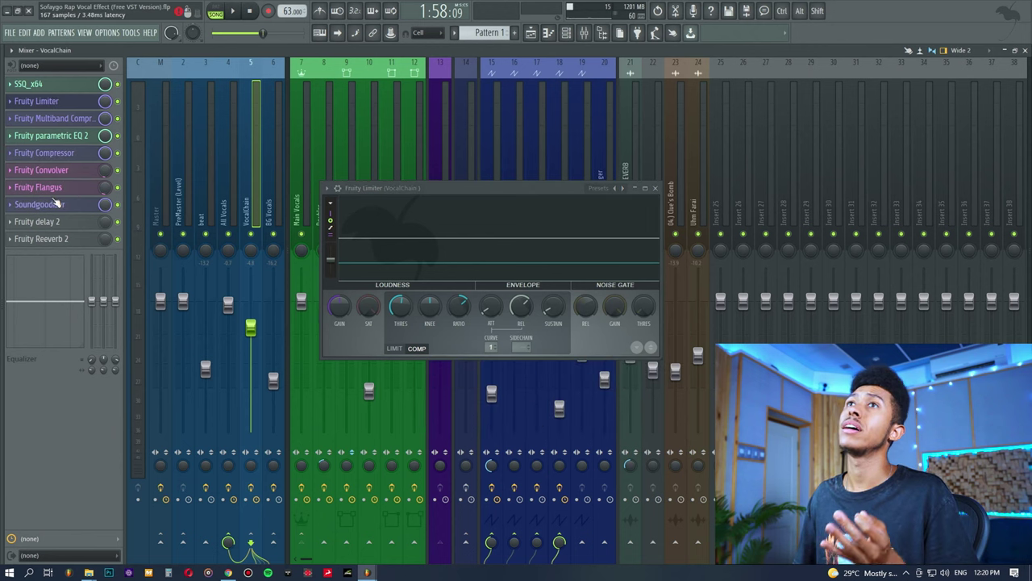
{"action": "left_click", "coordinate": [55, 203]}
{"action": "left_click", "coordinate": [57, 204]}
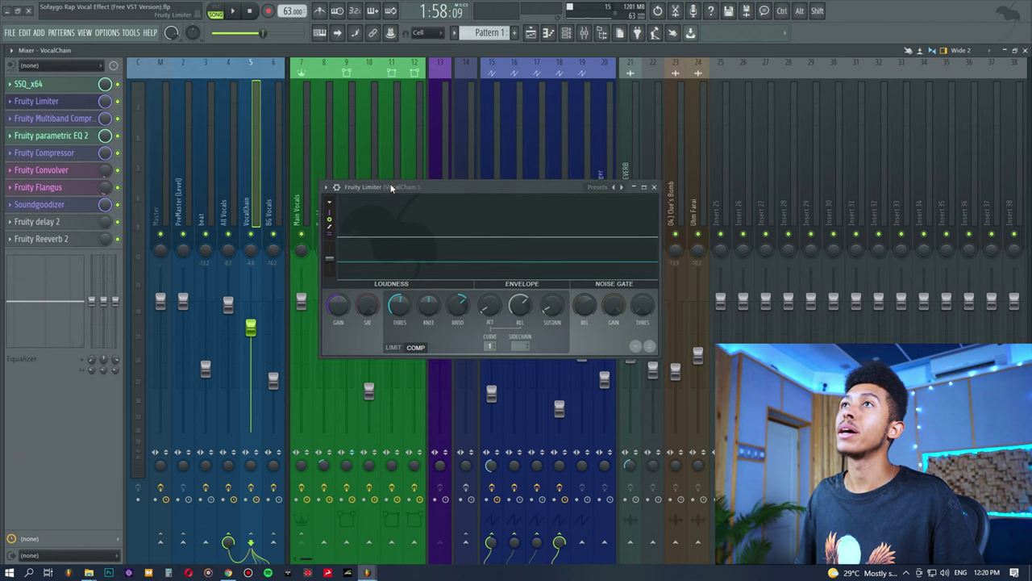
{"action": "left_click_drag", "start_coordinate": [388, 197], "coordinate": [385, 174]}
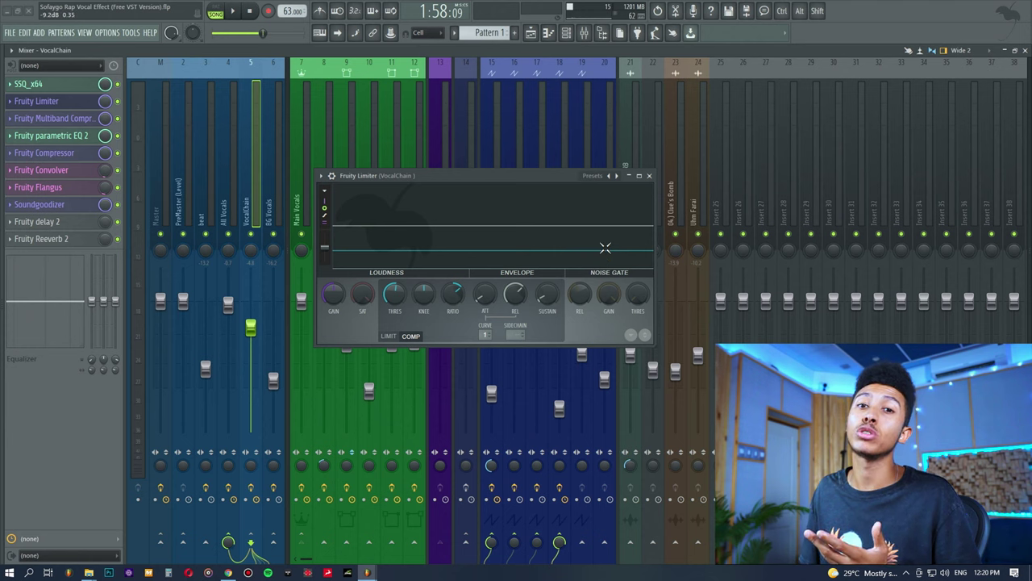
Maximize the Fruity Limiter and play the song to watch vocal peaks hit the threshold.
{"action": "left_click_drag", "start_coordinate": [560, 178], "coordinate": [625, 197]}
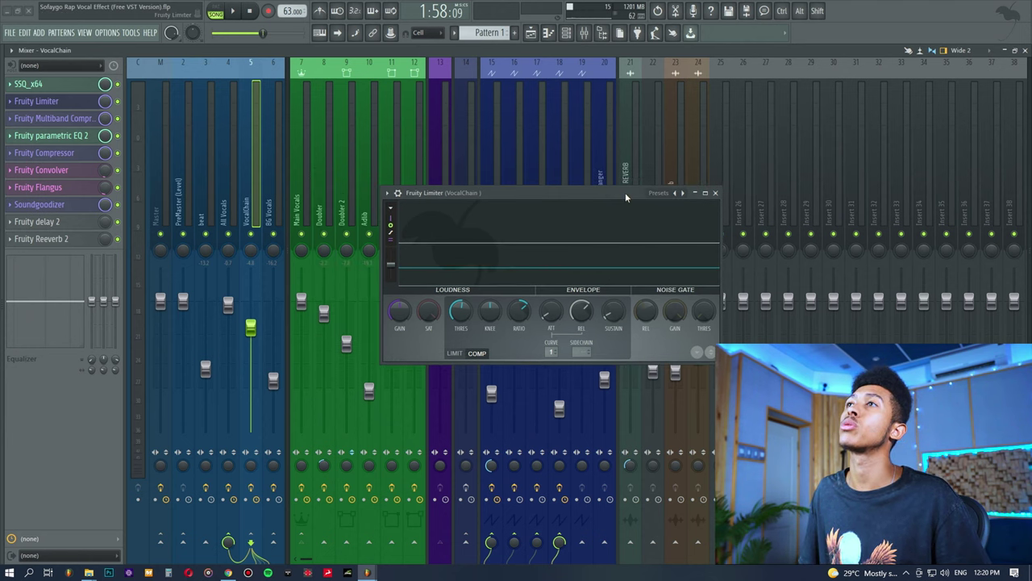
{"action": "left_click", "coordinate": [705, 192]}
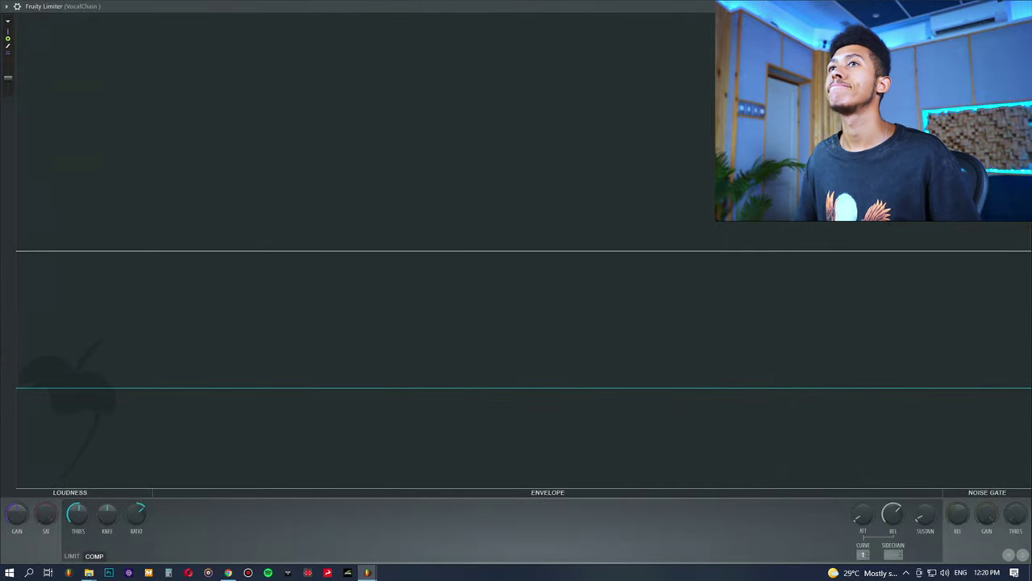
{"action": "key", "text": "space"}
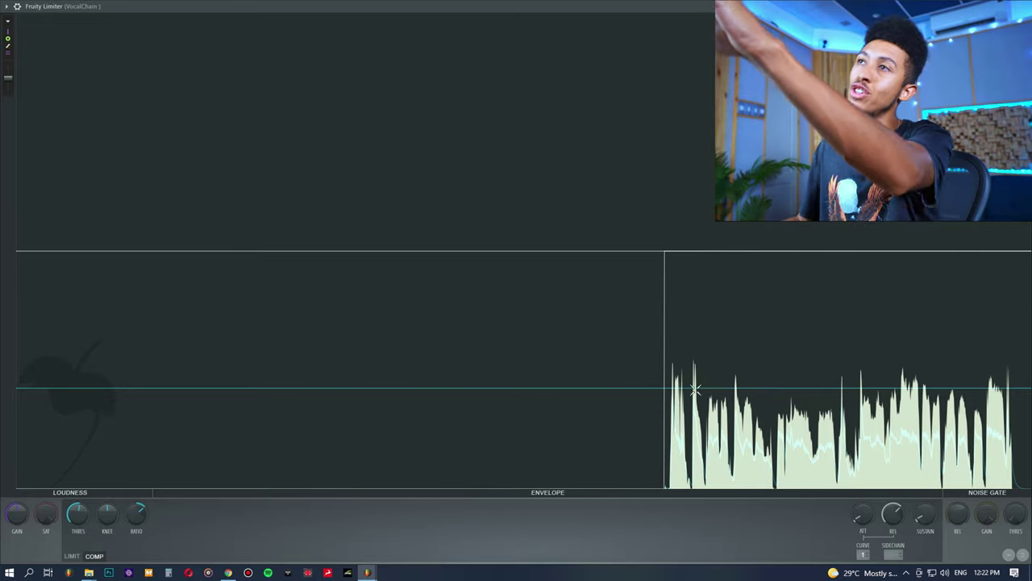
Restore the Fruity Limiter to normal size and move it up-left over the mixer.
{"action": "left_click", "coordinate": [70, 515]}
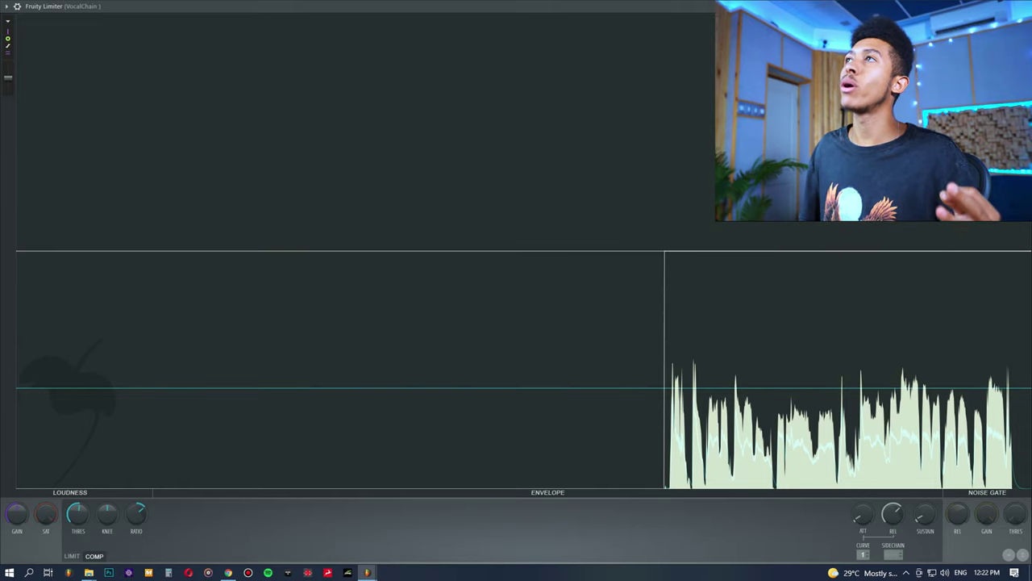
{"action": "left_click", "coordinate": [1017, 6]}
{"action": "left_click_drag", "start_coordinate": [455, 179], "coordinate": [391, 139]}
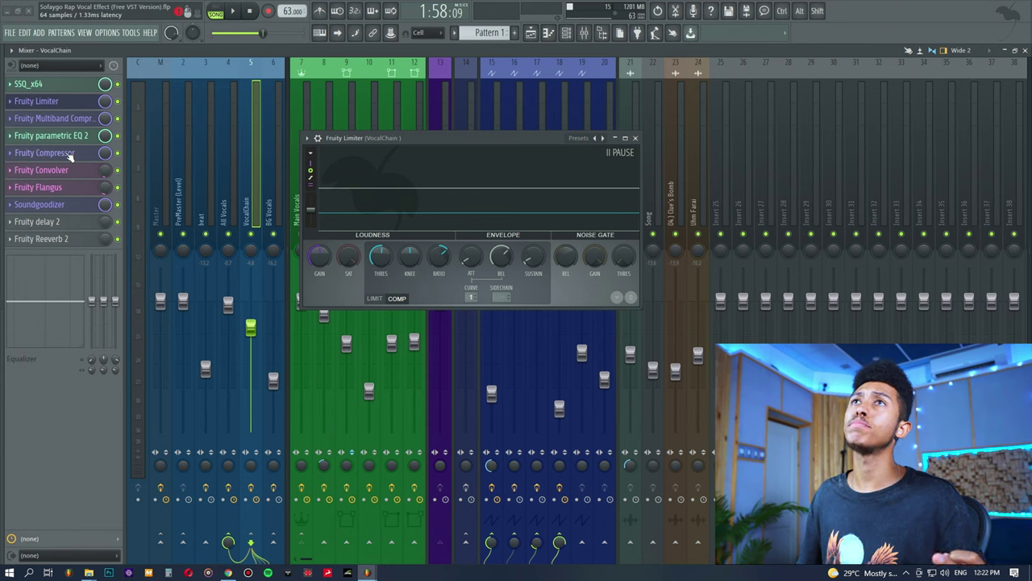
Look through the multiband compressor and Parametric EQ 2, opening the Fruity Compressor and EQ.
{"action": "left_click", "coordinate": [70, 118]}
{"action": "left_click", "coordinate": [70, 119]}
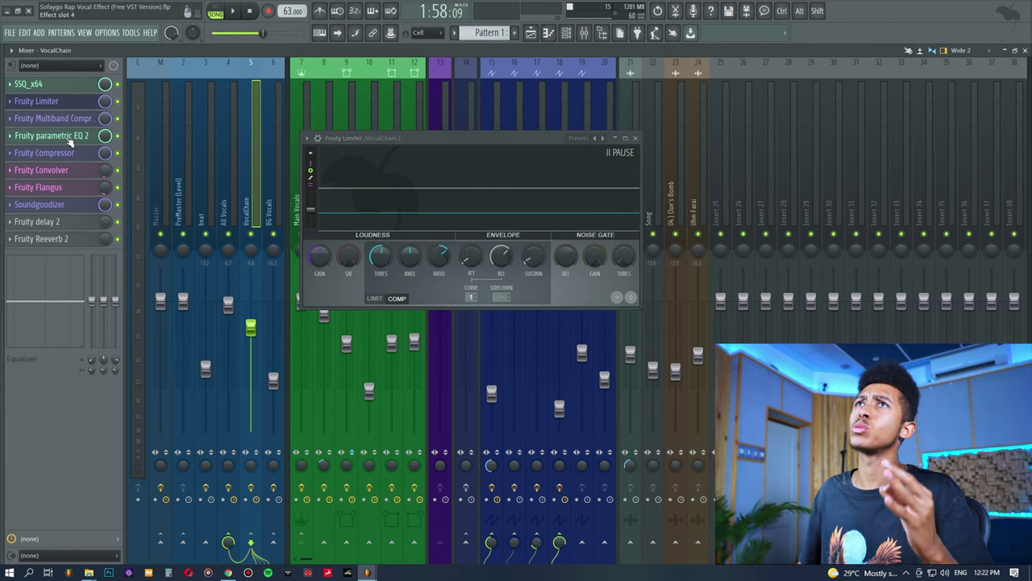
{"action": "left_click", "coordinate": [69, 139]}
{"action": "left_click", "coordinate": [69, 139]}
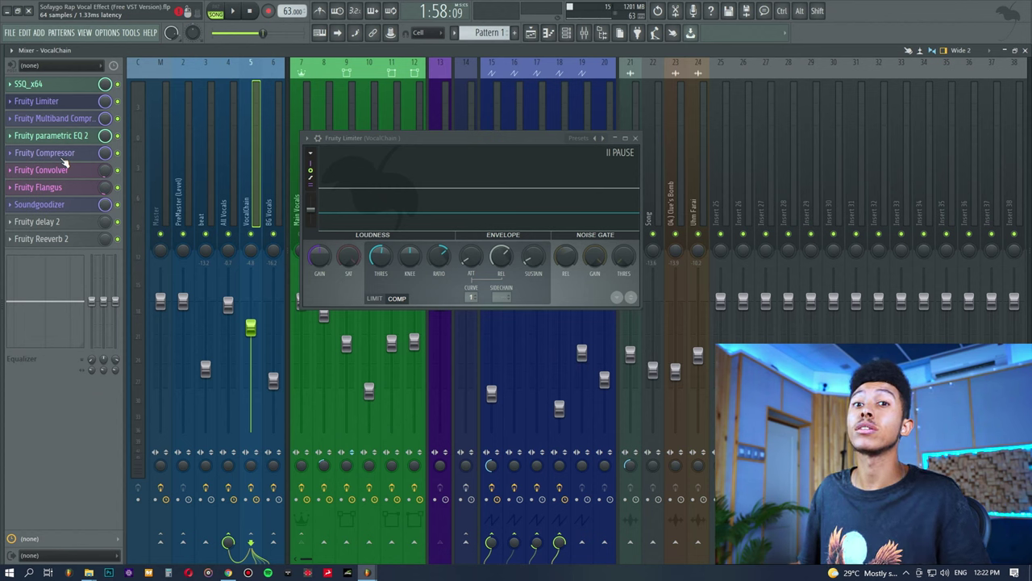
{"action": "left_click", "coordinate": [61, 153]}
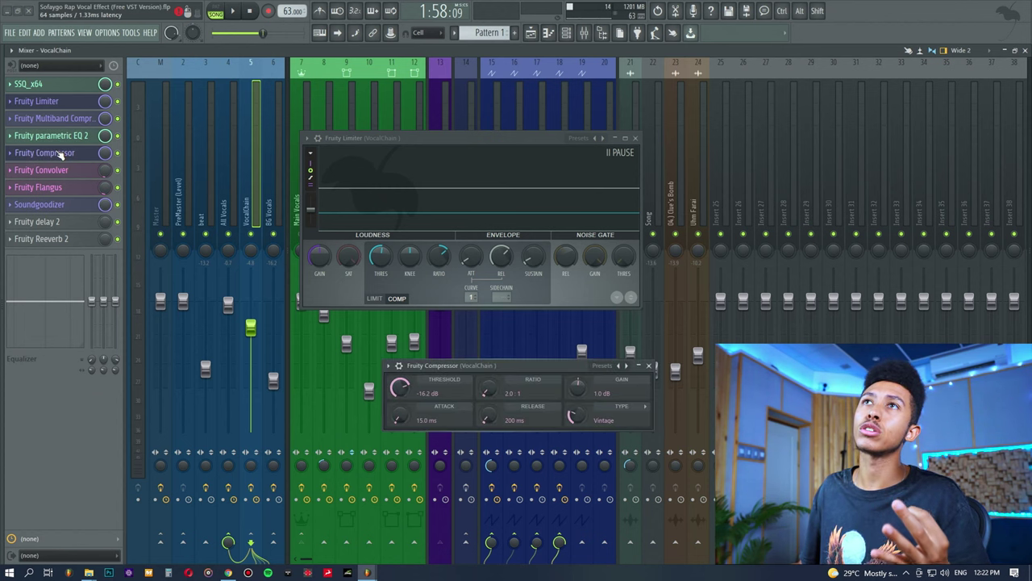
{"action": "left_click", "coordinate": [58, 135]}
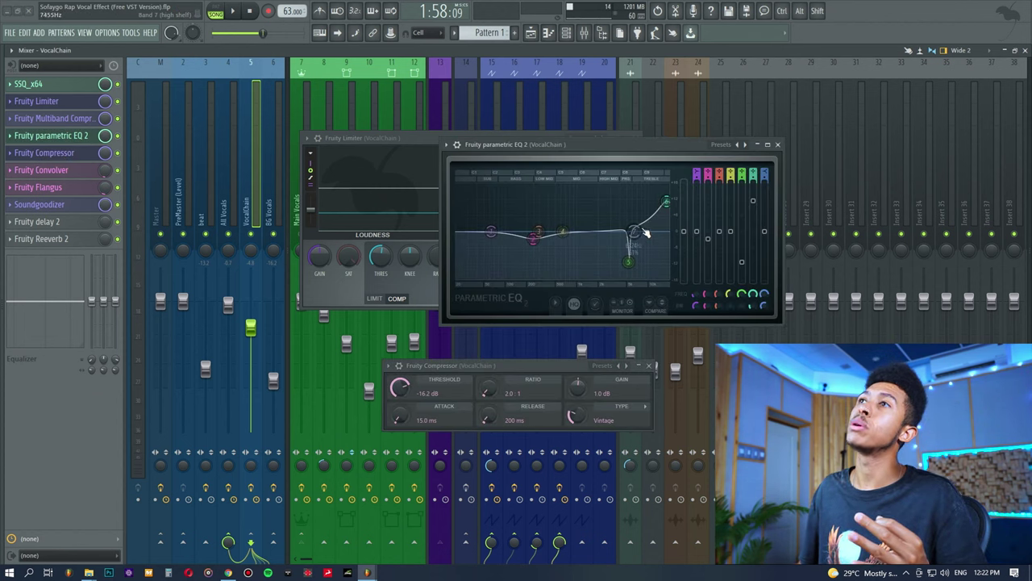
Raise the EQ's high band, rearrange the windows, and close Parametric EQ 2.
{"action": "left_click_drag", "start_coordinate": [661, 213], "coordinate": [666, 206]}
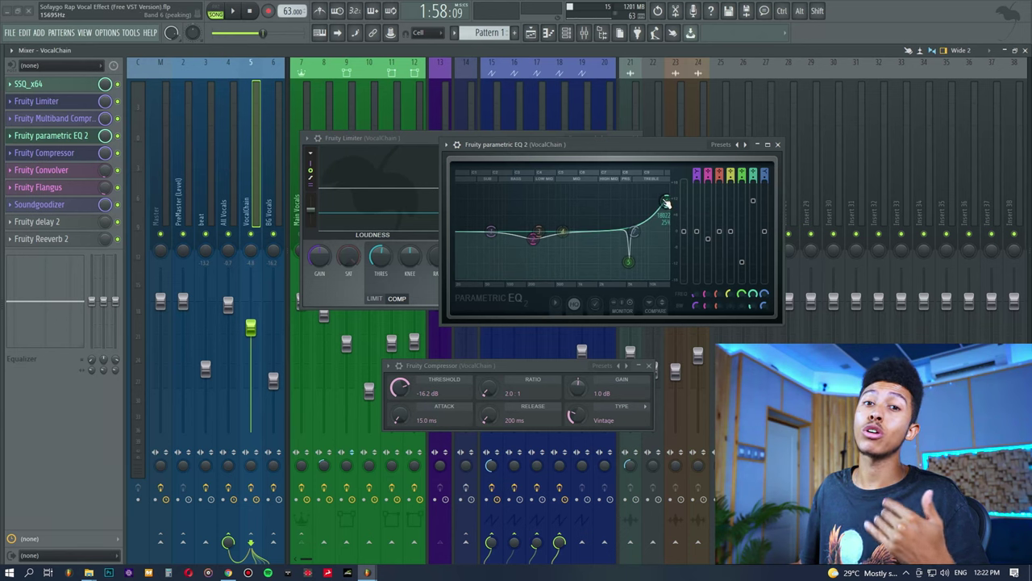
{"action": "left_click_drag", "start_coordinate": [393, 142], "coordinate": [316, 88]}
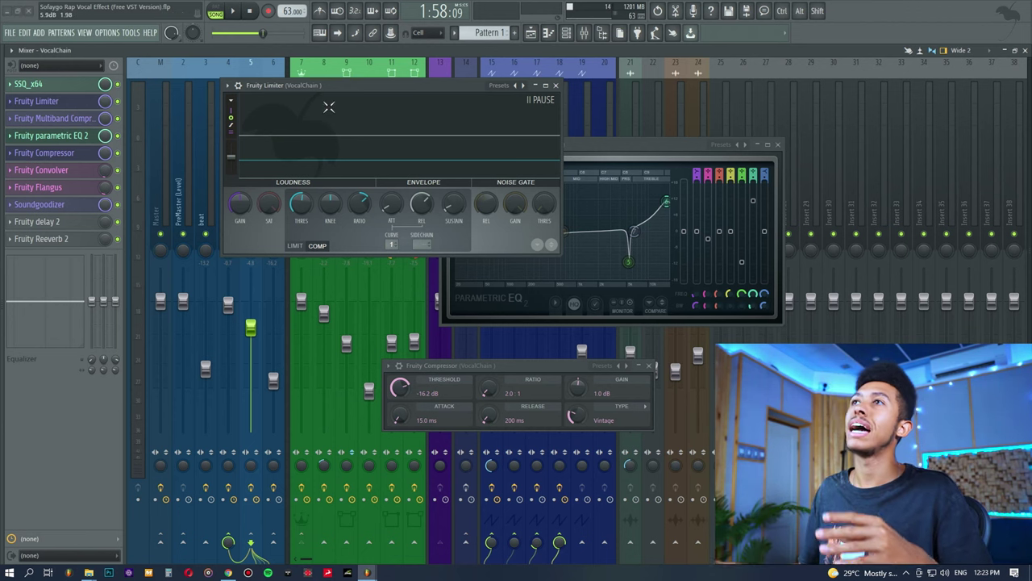
{"action": "left_click_drag", "start_coordinate": [505, 362], "coordinate": [484, 355]}
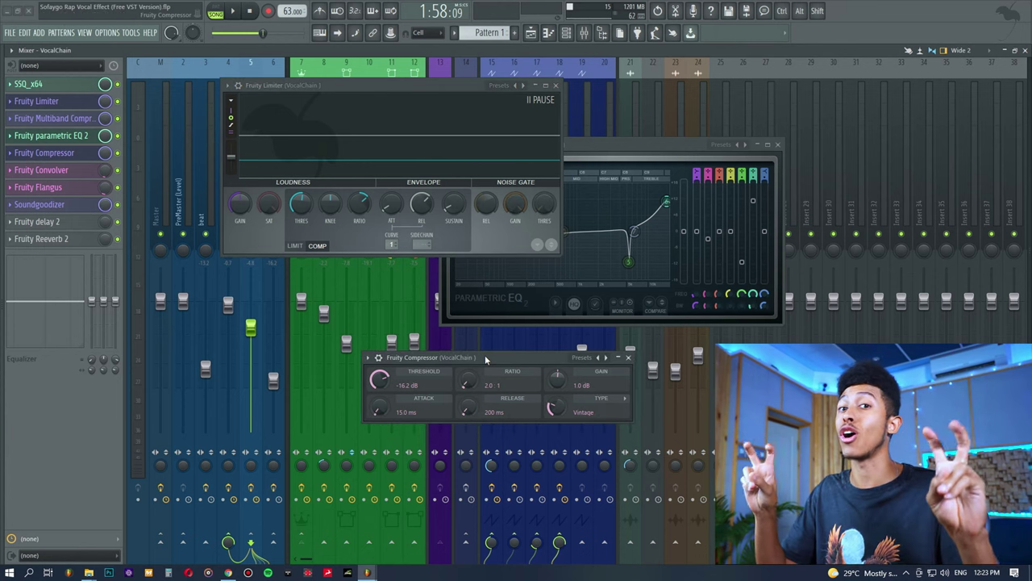
{"action": "left_click_drag", "start_coordinate": [654, 144], "coordinate": [712, 99]}
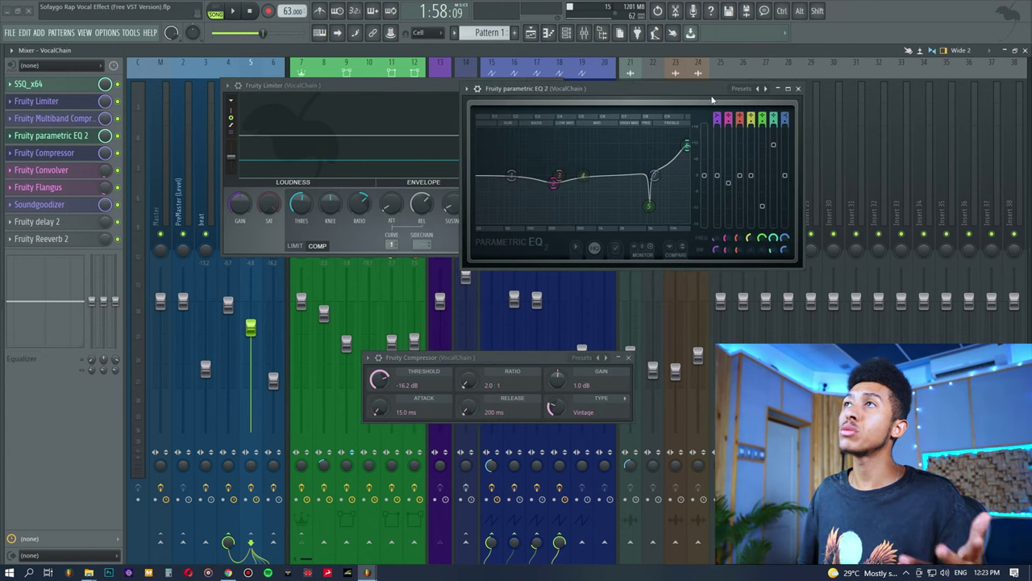
{"action": "left_click", "coordinate": [797, 88]}
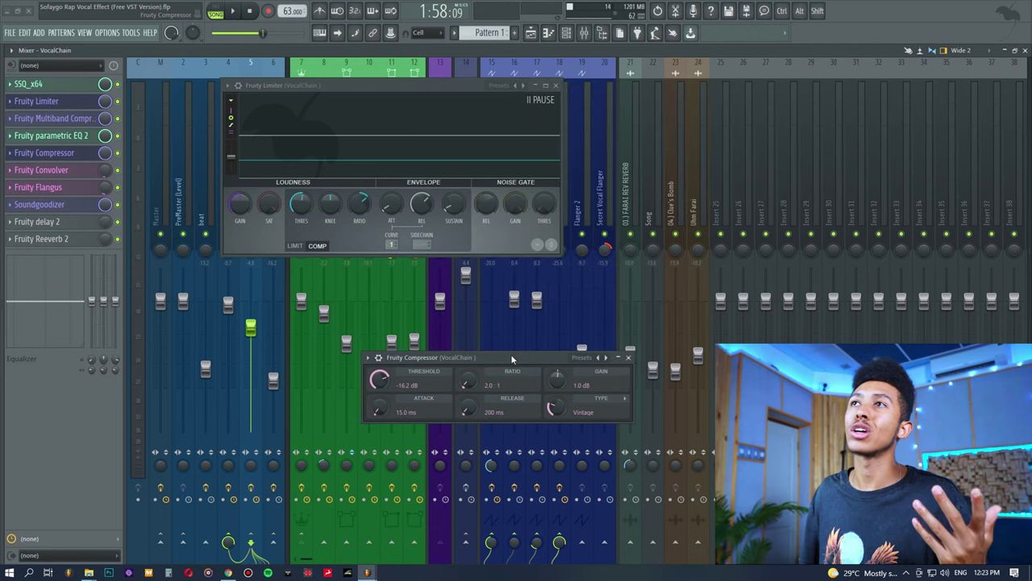
Place the vintage 2:1 Fruity Compressor beside the Limiter over the mixer strips.
{"action": "left_click_drag", "start_coordinate": [511, 357], "coordinate": [508, 321]}
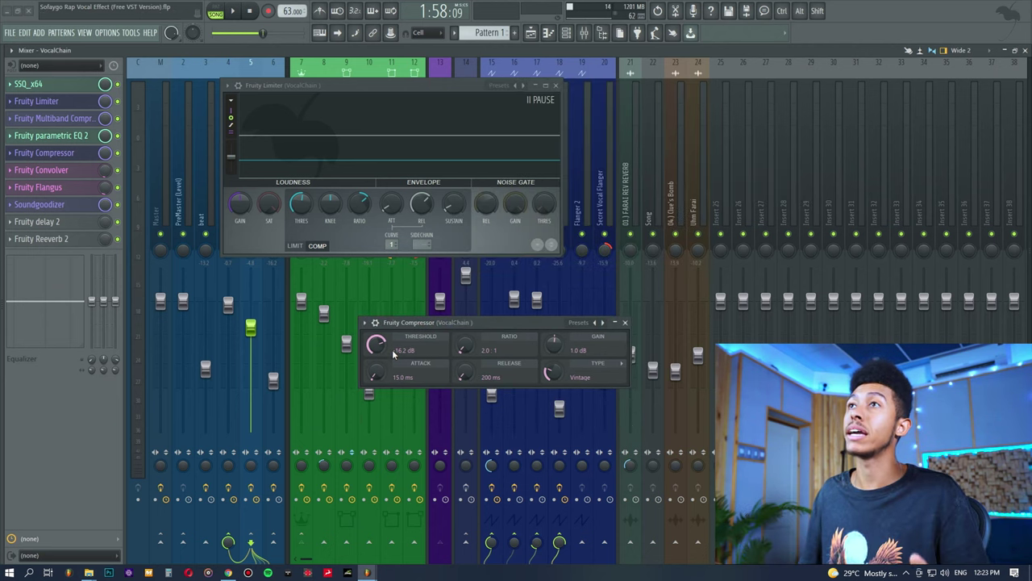
{"action": "left_click_drag", "start_coordinate": [454, 323], "coordinate": [448, 309]}
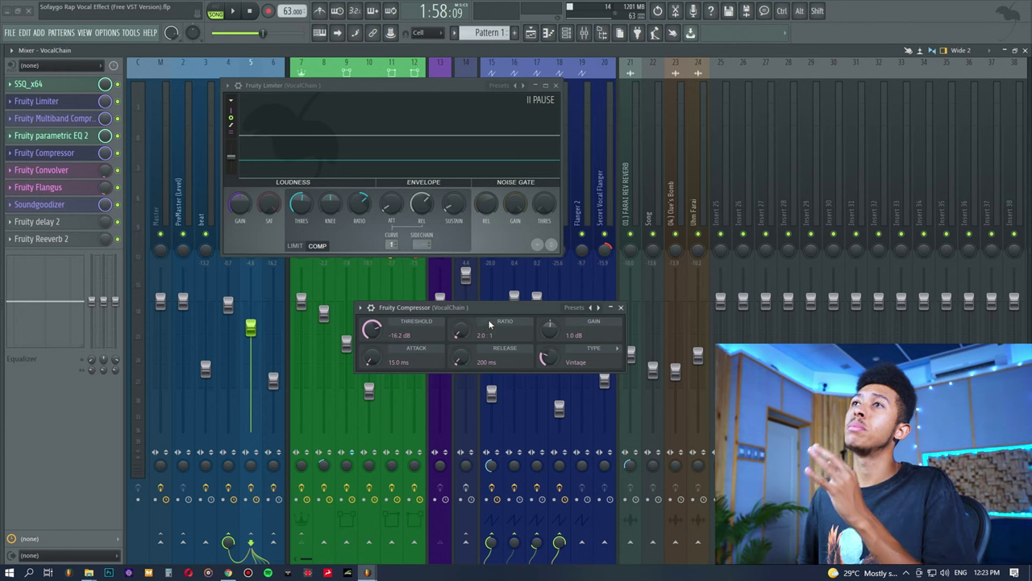
{"action": "left_click_drag", "start_coordinate": [489, 307], "coordinate": [479, 292]}
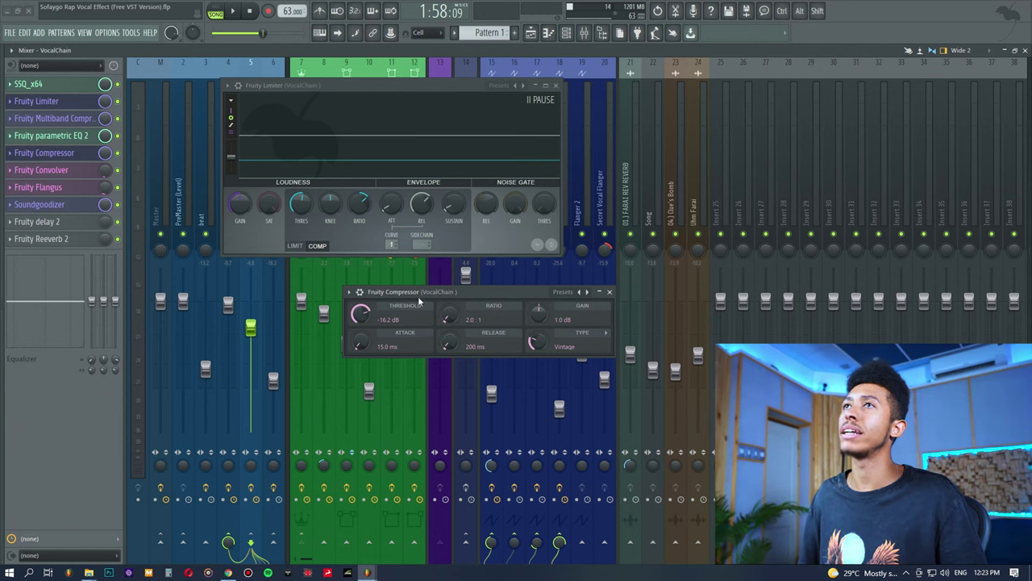
{"action": "left_click_drag", "start_coordinate": [417, 294], "coordinate": [396, 281]}
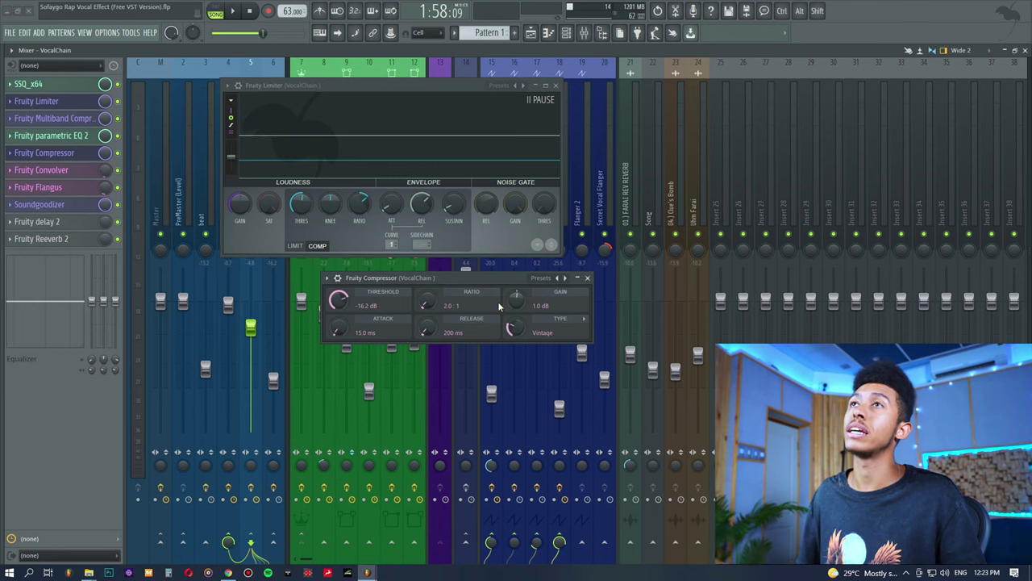
{"action": "left_click_drag", "start_coordinate": [417, 87], "coordinate": [497, 94]}
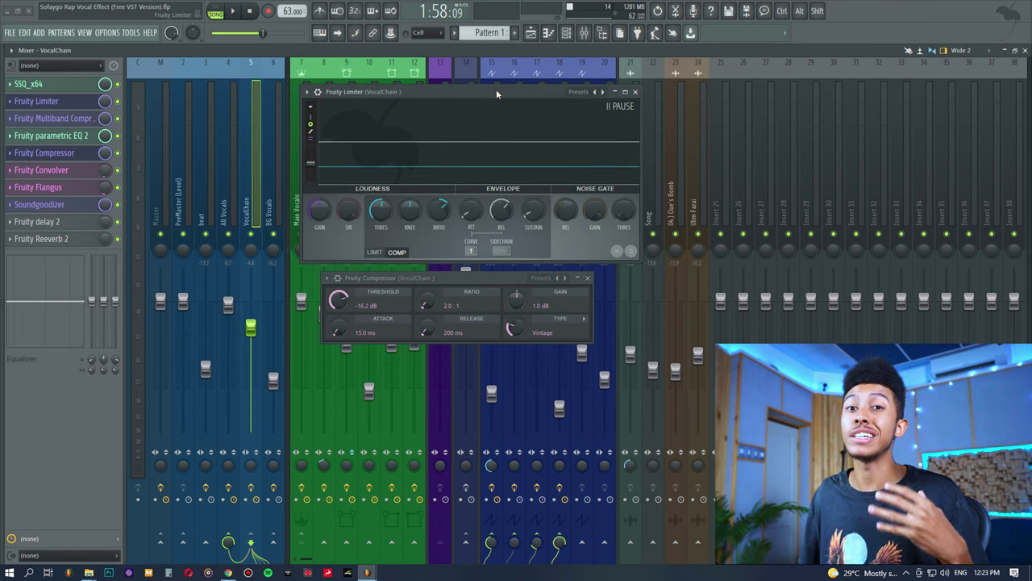
{"action": "left_click_drag", "start_coordinate": [454, 282], "coordinate": [473, 280]}
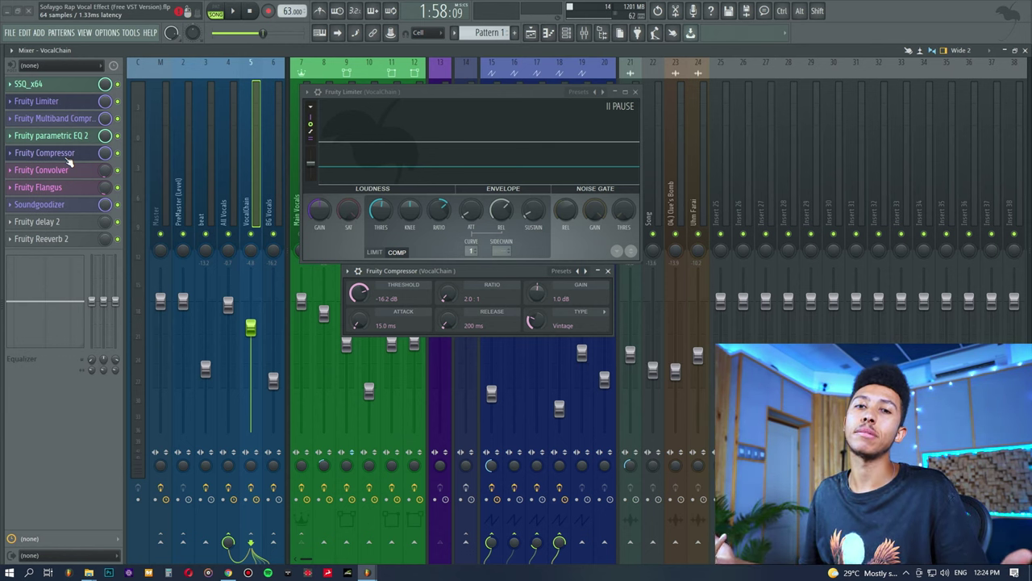
{"action": "left_click", "coordinate": [118, 101]}
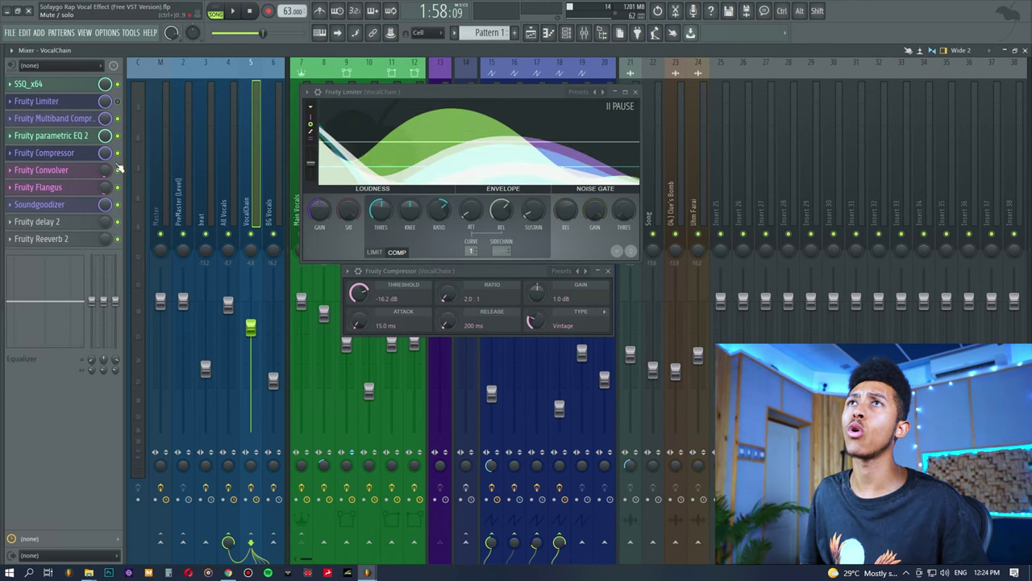
{"action": "left_click", "coordinate": [118, 102]}
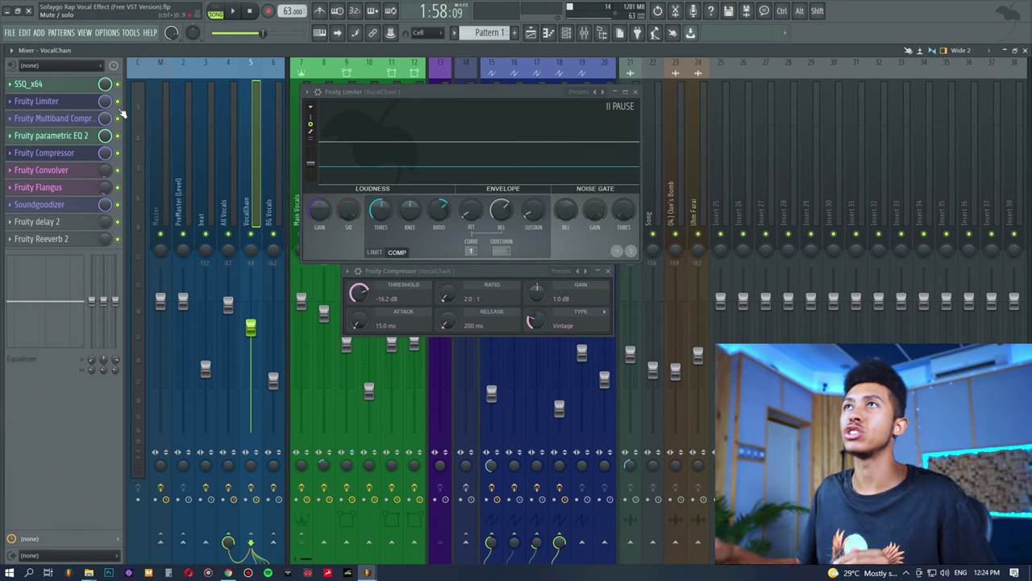
{"action": "left_click", "coordinate": [64, 107]}
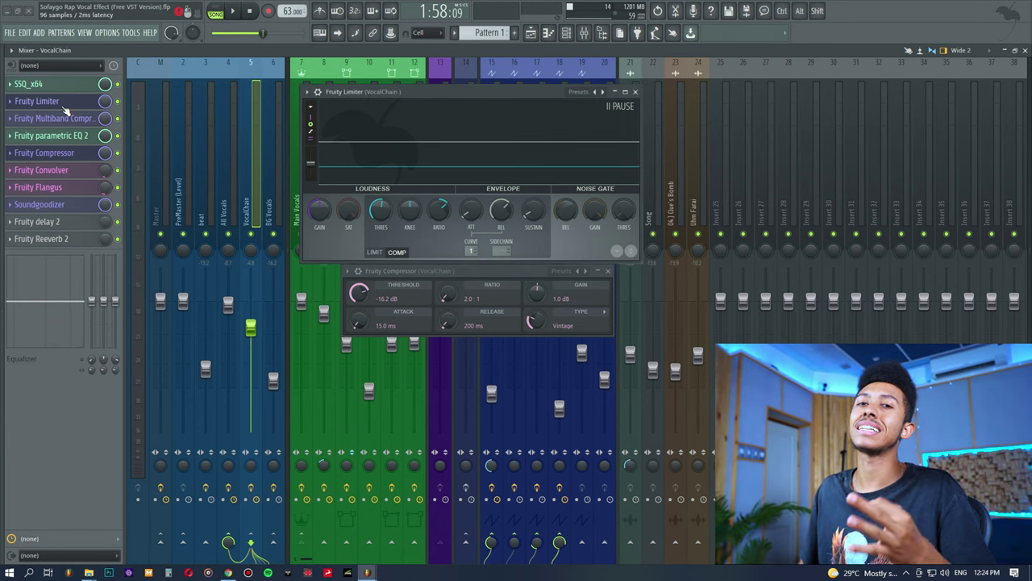
{"action": "left_click", "coordinate": [64, 154]}
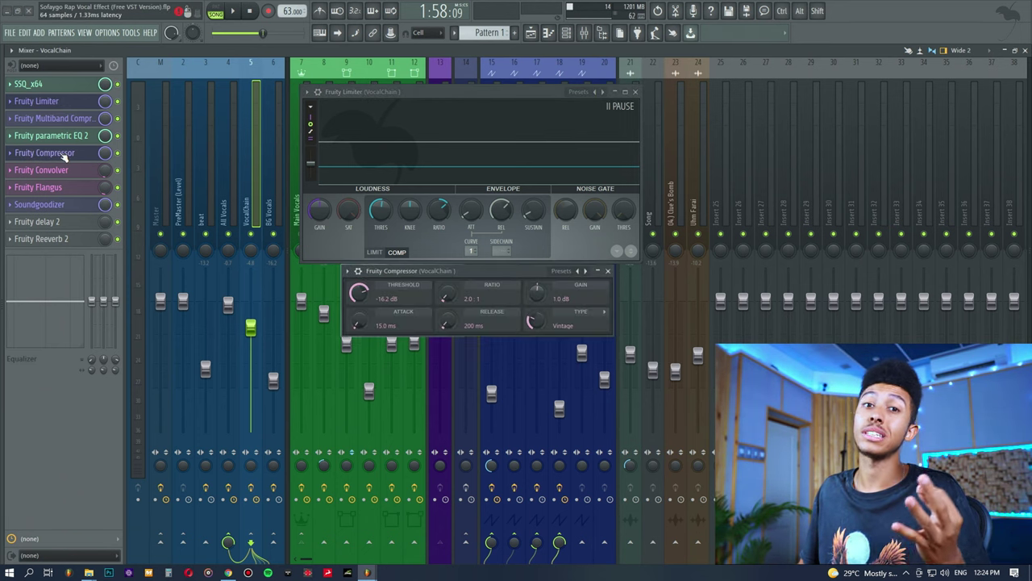
{"action": "key", "text": "space"}
{"action": "key", "text": "space"}
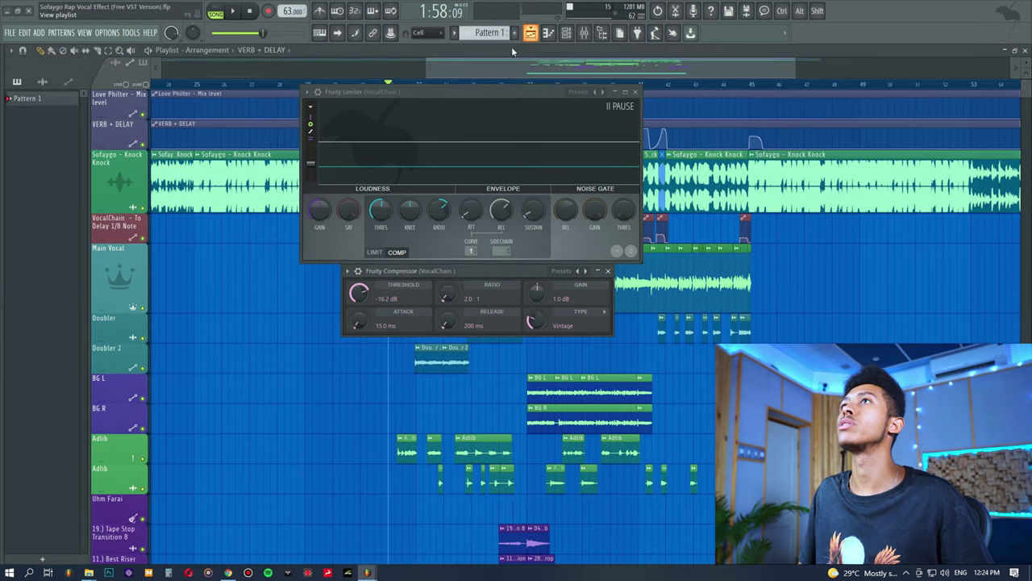
{"action": "left_click", "coordinate": [530, 32]}
{"action": "key", "text": "space"}
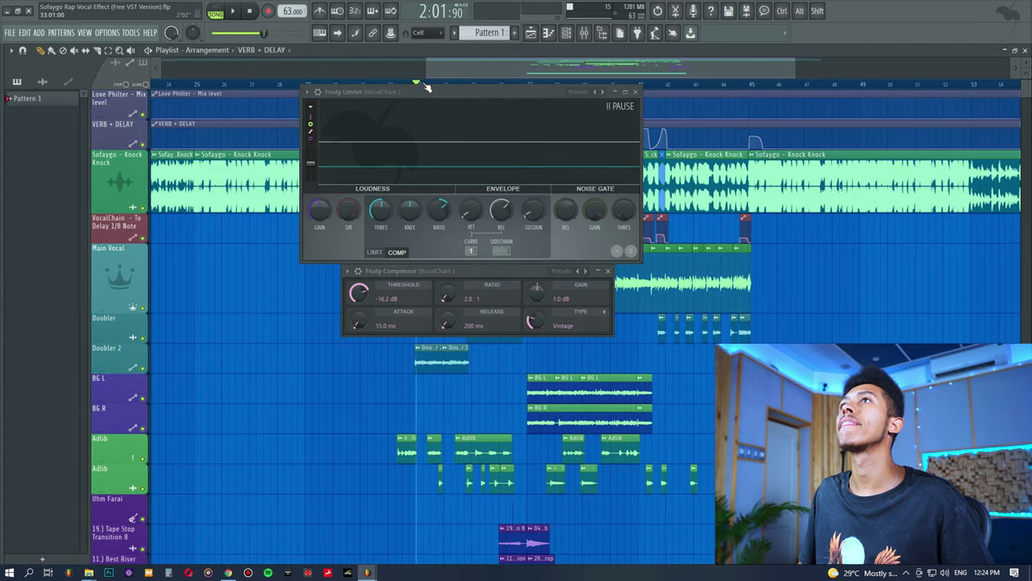
{"action": "left_click", "coordinate": [584, 32]}
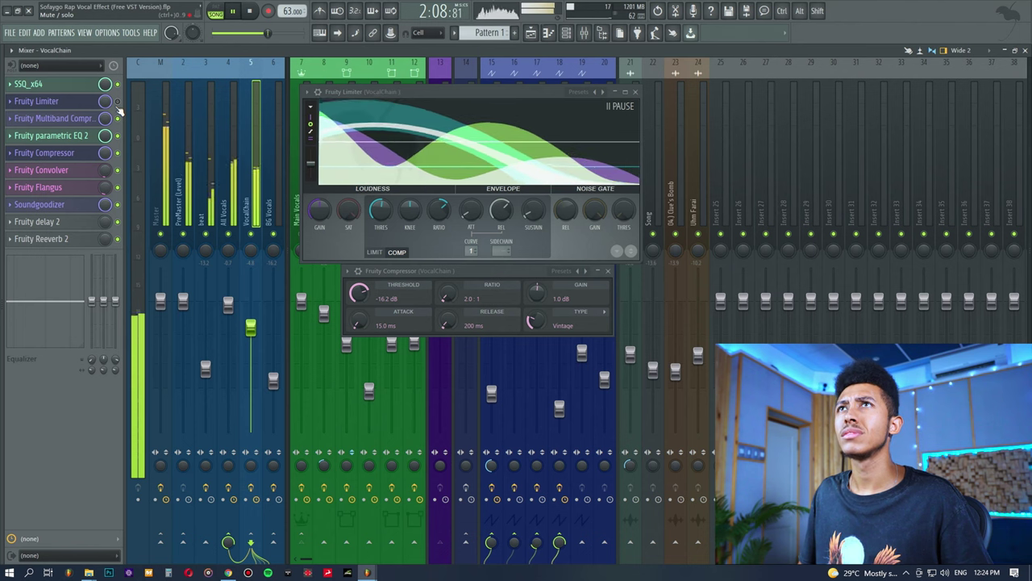
{"action": "key", "text": "space"}
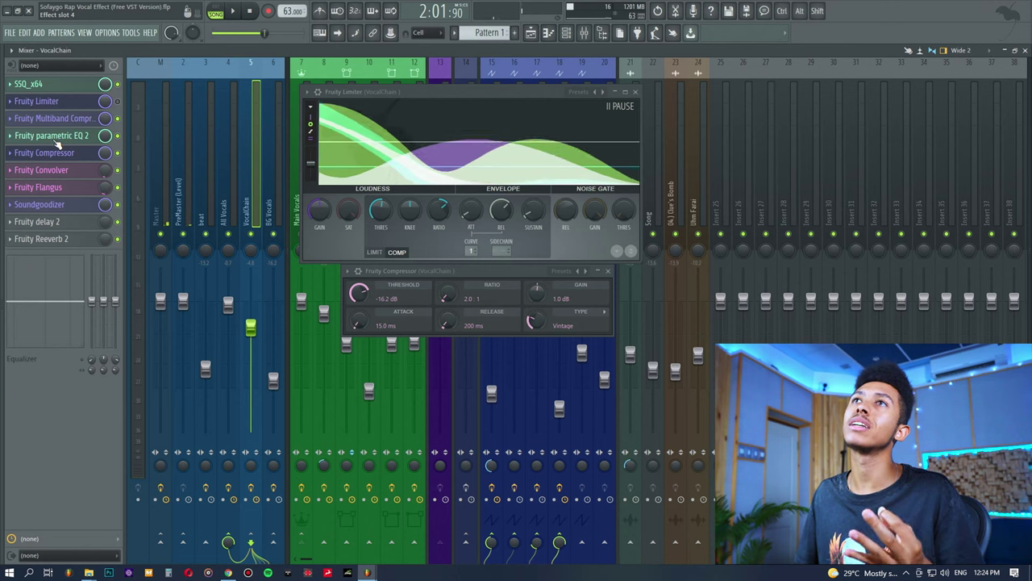
{"action": "left_click", "coordinate": [56, 138]}
{"action": "left_click", "coordinate": [58, 139]}
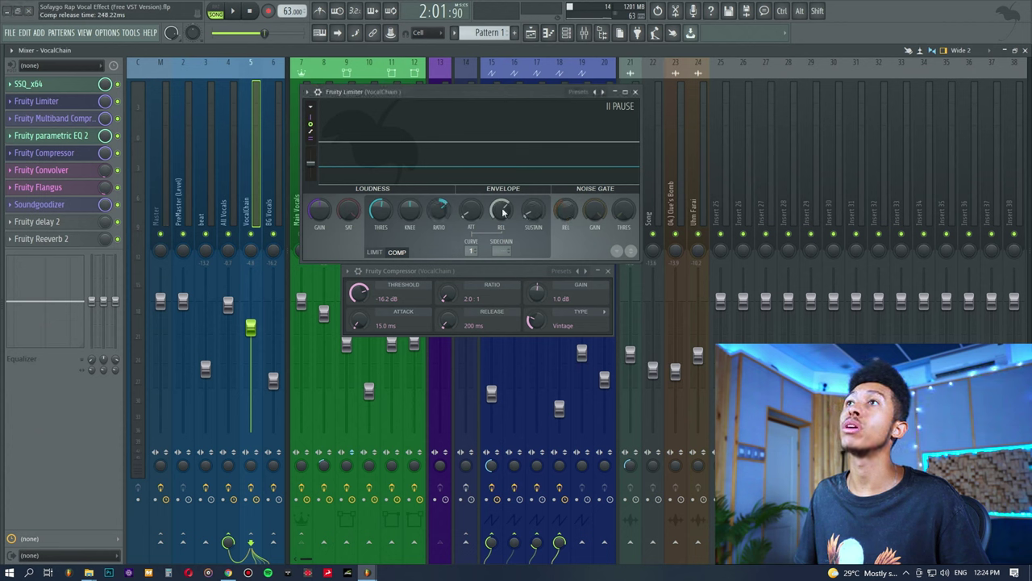
{"action": "key", "text": "space"}
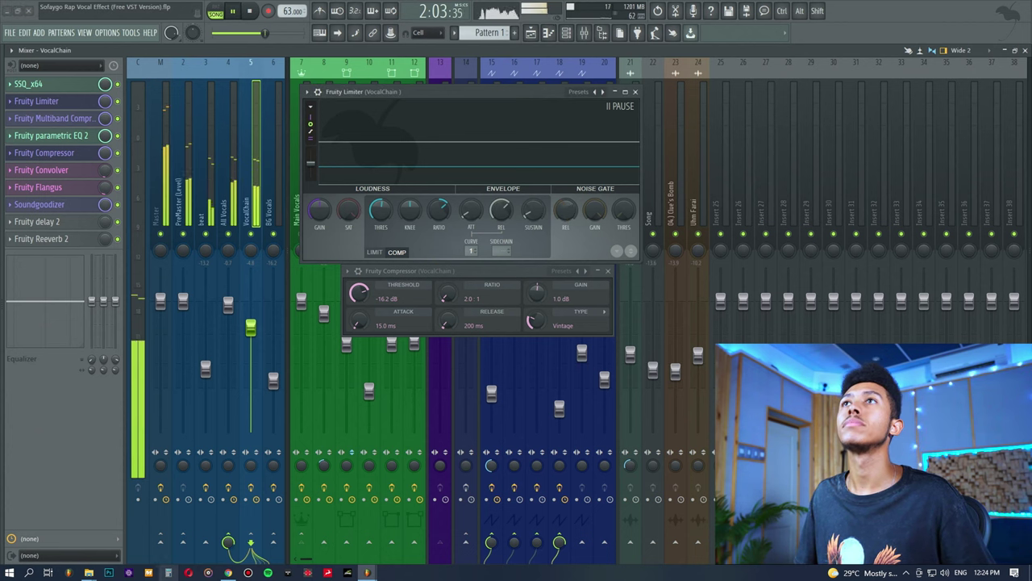
{"action": "key", "text": "space"}
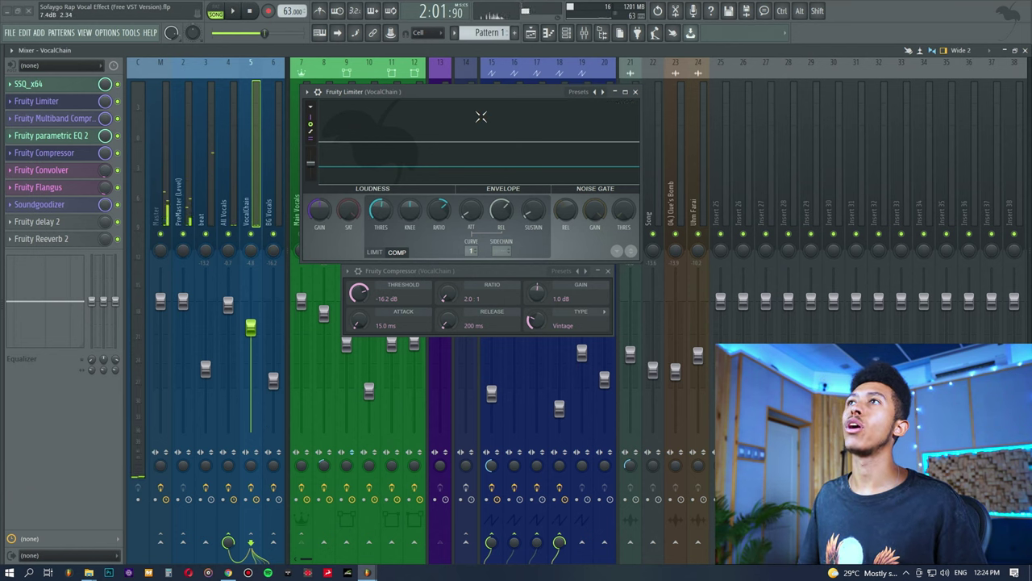
{"action": "left_click", "coordinate": [65, 153]}
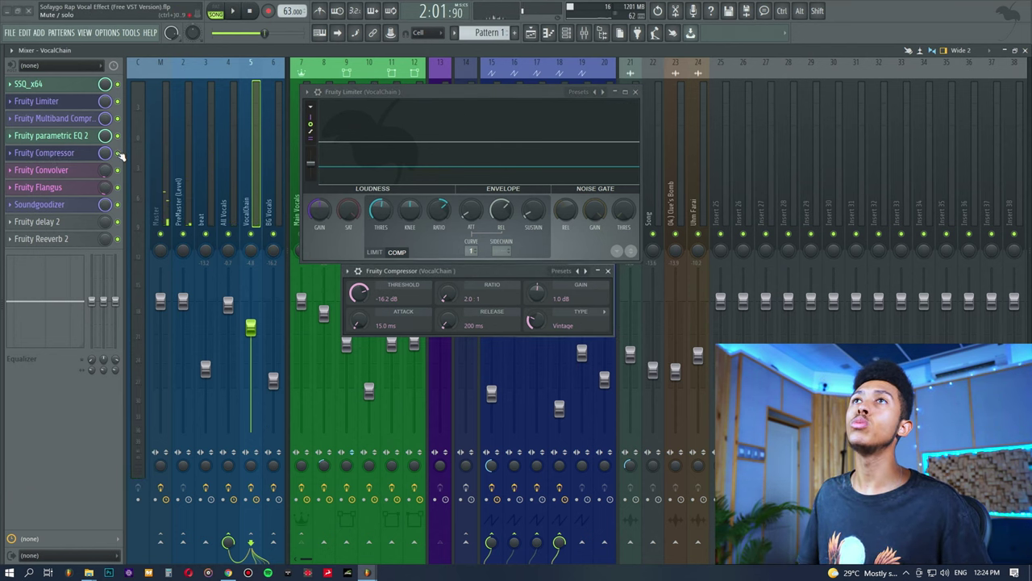
Play and stop the vocal through the chain, then open and close Parametric EQ 2.
{"action": "key", "text": "space"}
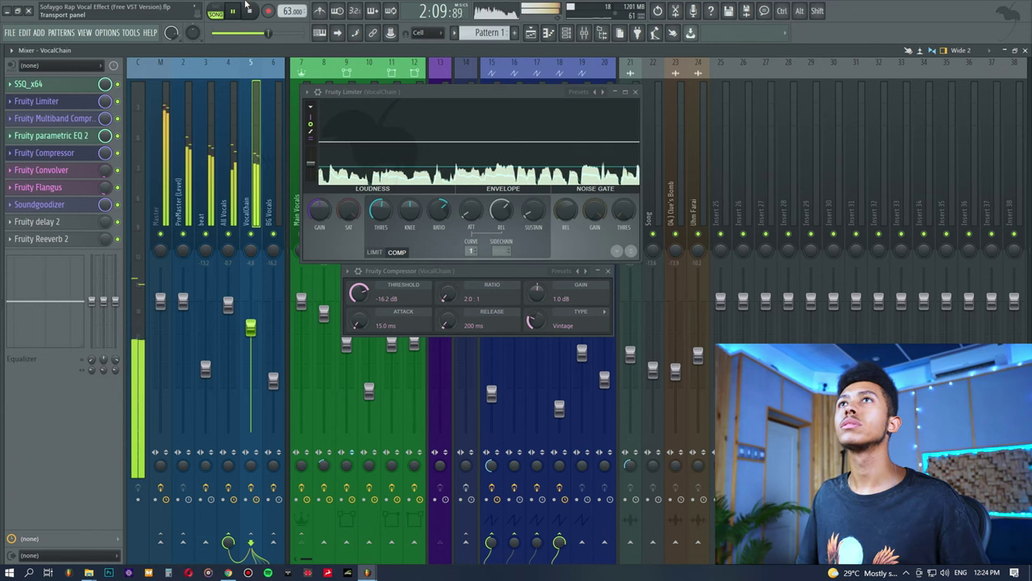
{"action": "key", "text": "space"}
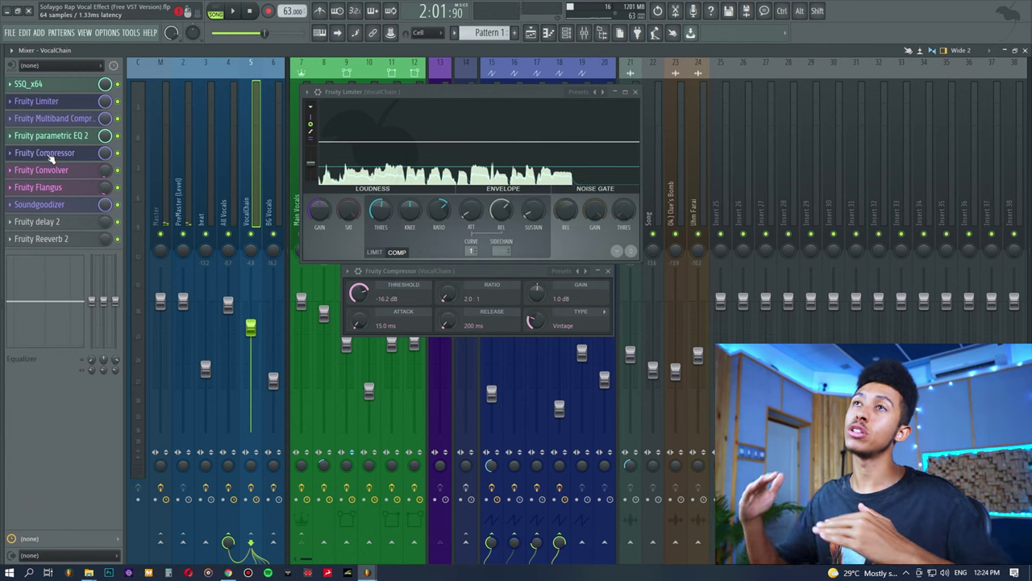
{"action": "left_click", "coordinate": [50, 136]}
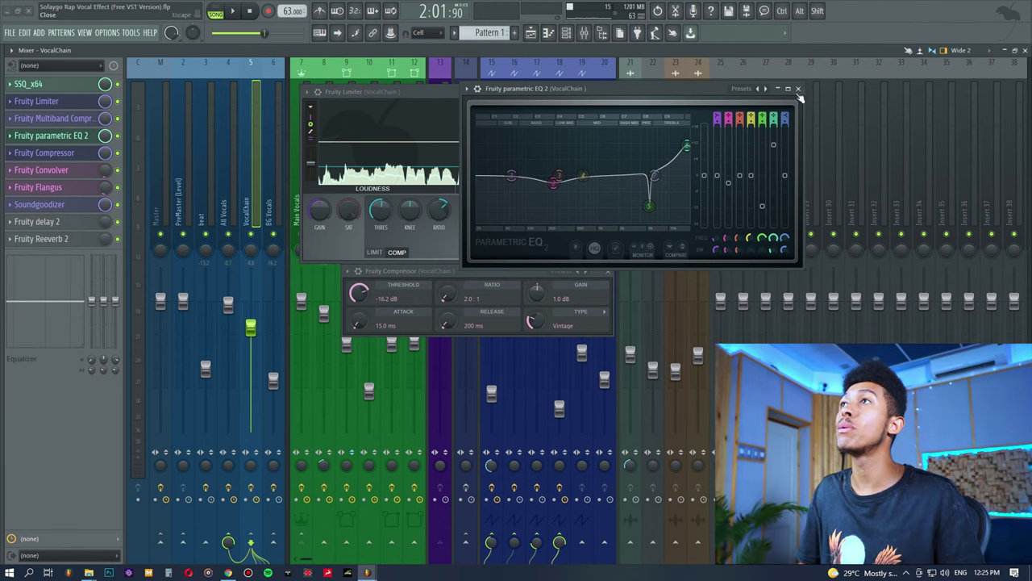
{"action": "left_click", "coordinate": [798, 89]}
Close the Limiter and Compressor windows, and open, move, then close Soundgoodizer.
{"action": "left_click", "coordinate": [635, 92]}
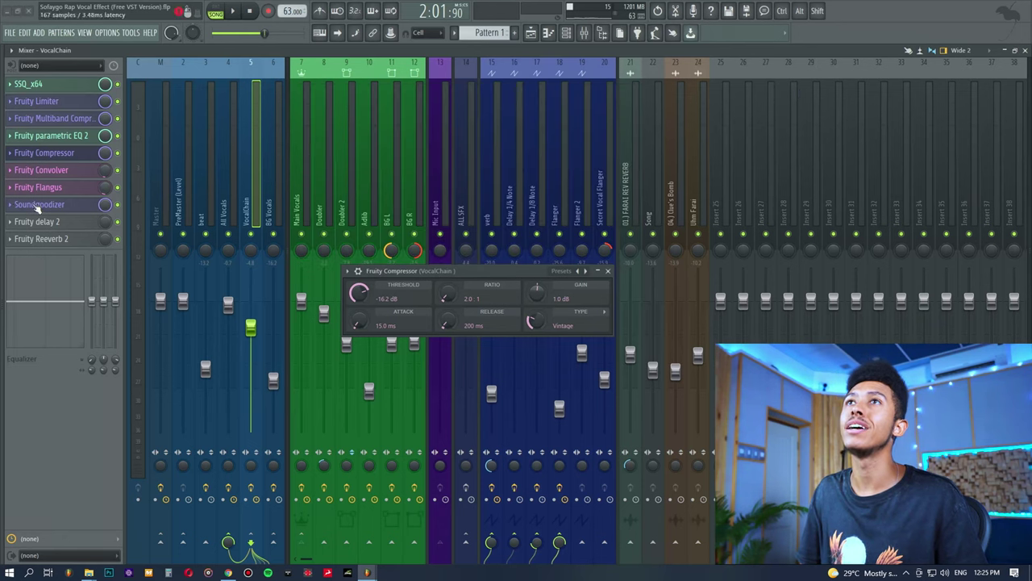
{"action": "left_click", "coordinate": [73, 205]}
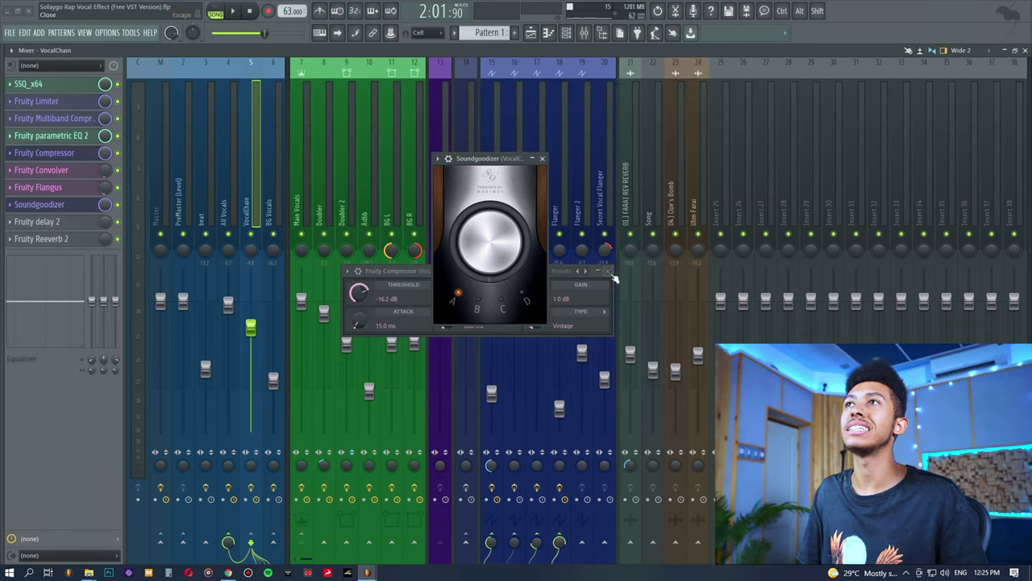
{"action": "left_click", "coordinate": [609, 272]}
{"action": "left_click_drag", "start_coordinate": [478, 160], "coordinate": [441, 157]}
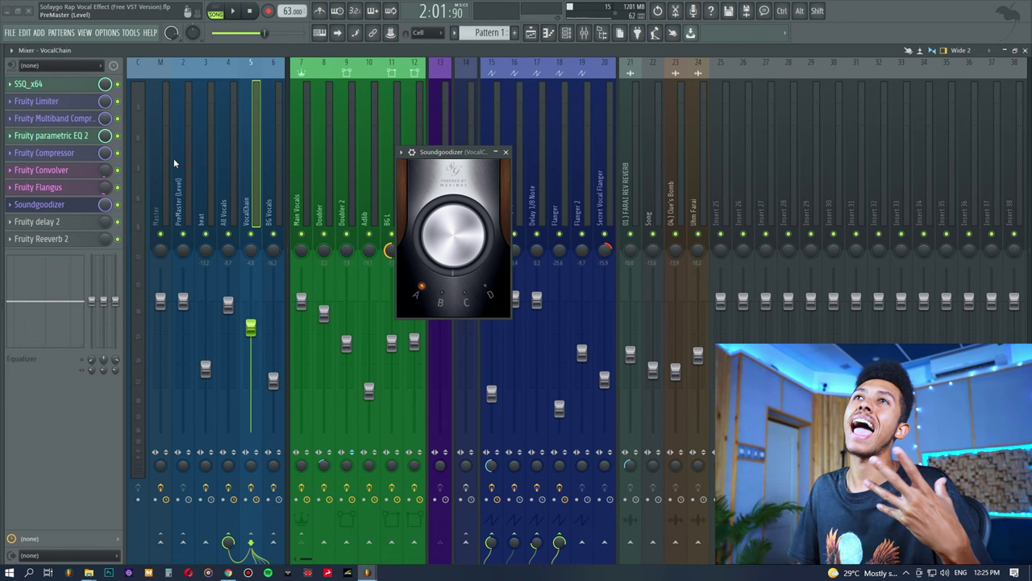
{"action": "left_click", "coordinate": [85, 208]}
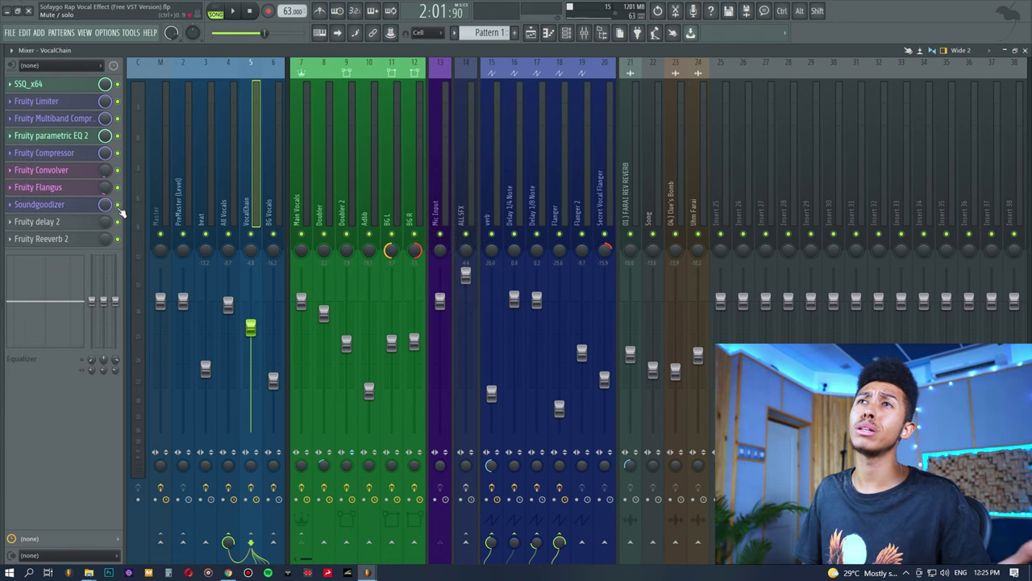
Play the mix briefly and stop it.
{"action": "key", "text": "space"}
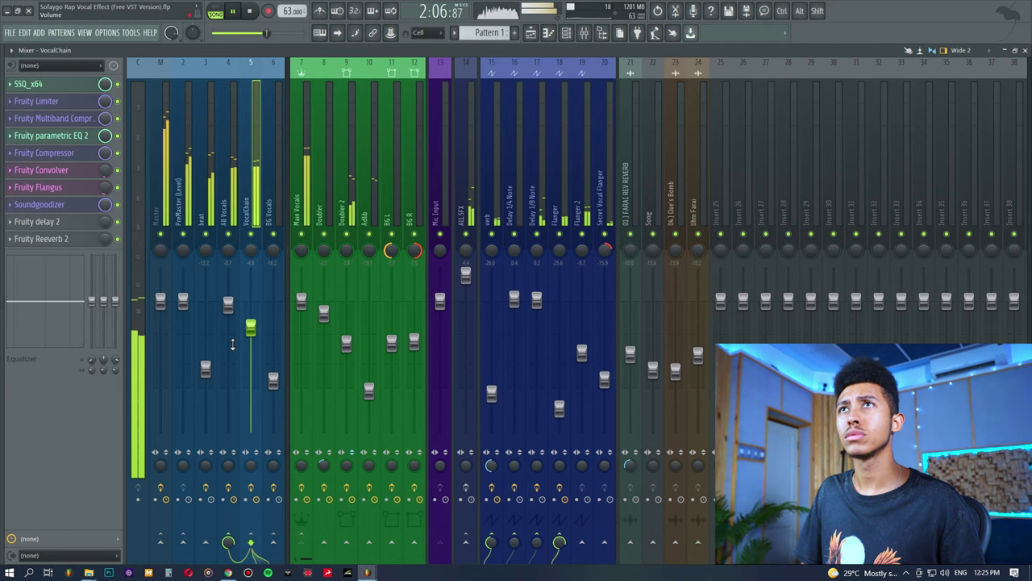
{"action": "key", "text": "space"}
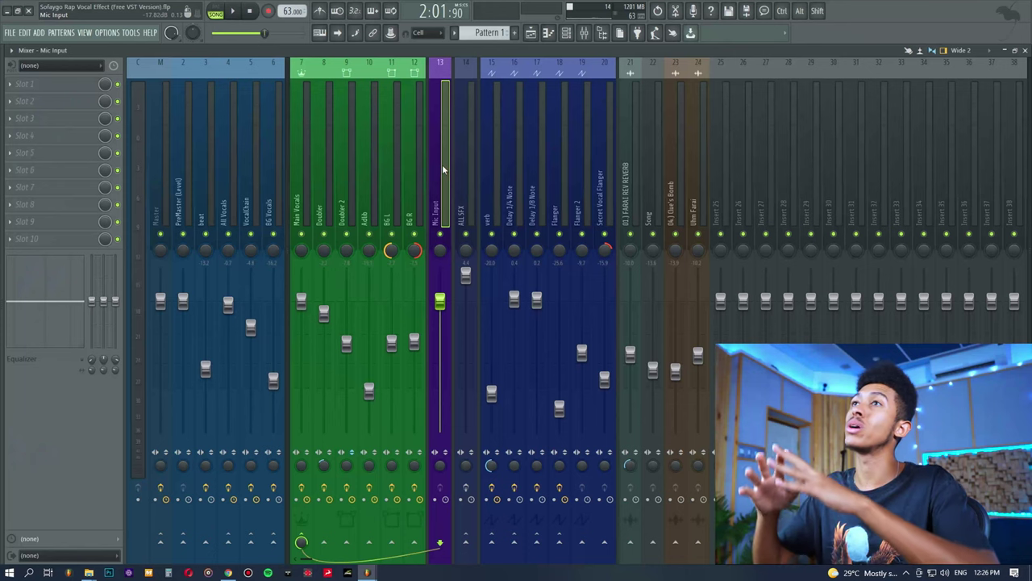
Select insert 17, then Secret Vocal Flanger, and finally the Main Vocals insert 7.
{"action": "left_click", "coordinate": [537, 177]}
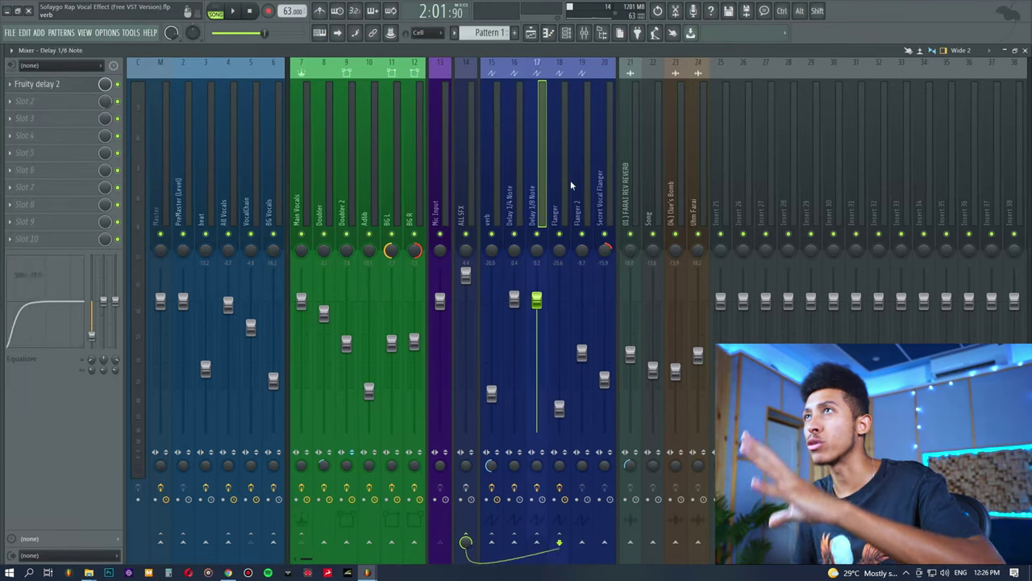
{"action": "left_click", "coordinate": [604, 179]}
{"action": "left_click", "coordinate": [304, 178]}
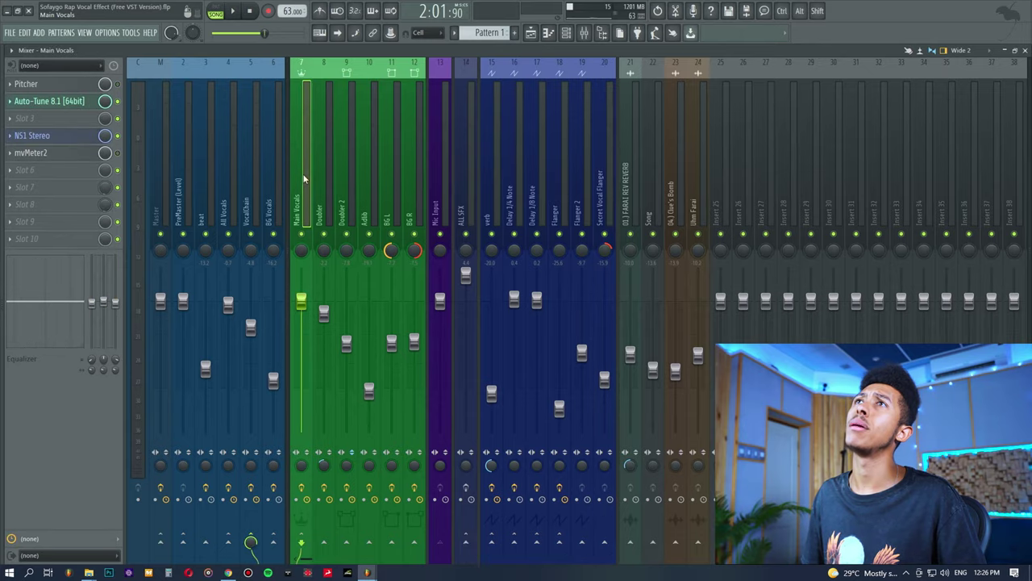